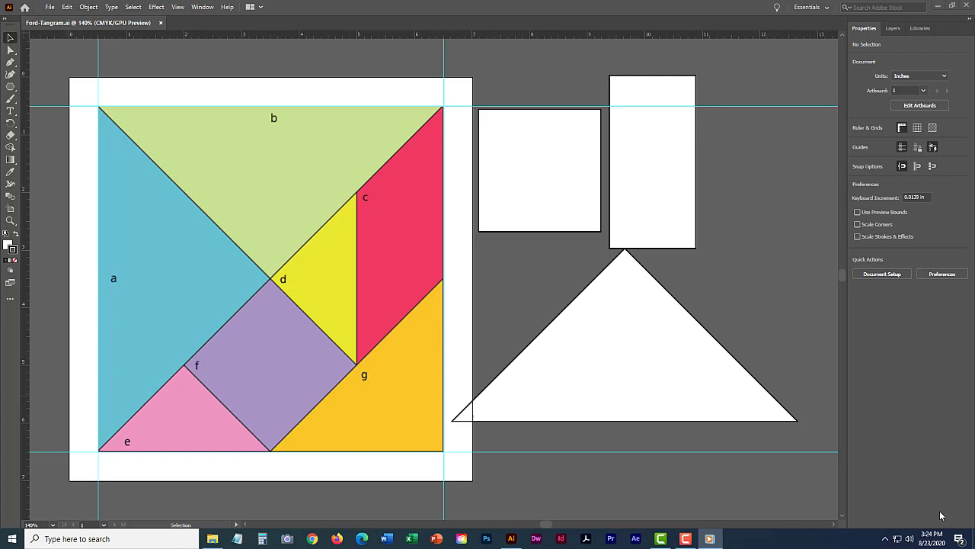
# Move the white square onto the tangram's centre at X 3.5 in, Y 3.8058 in, undoing a trial 45° rotation.
pyautogui.press('v')
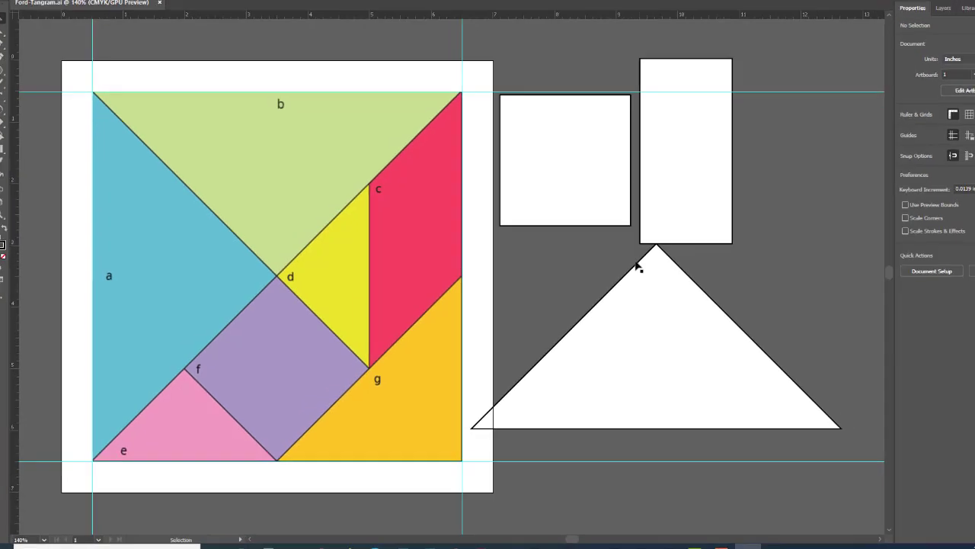
pyautogui.click(553, 192)
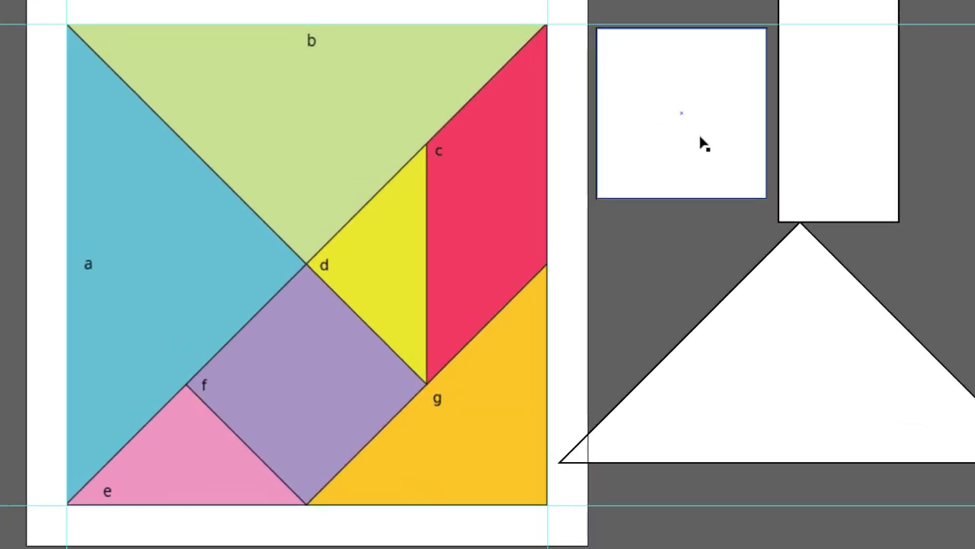
pyautogui.moveTo(703, 144); pyautogui.dragTo(323, 319)
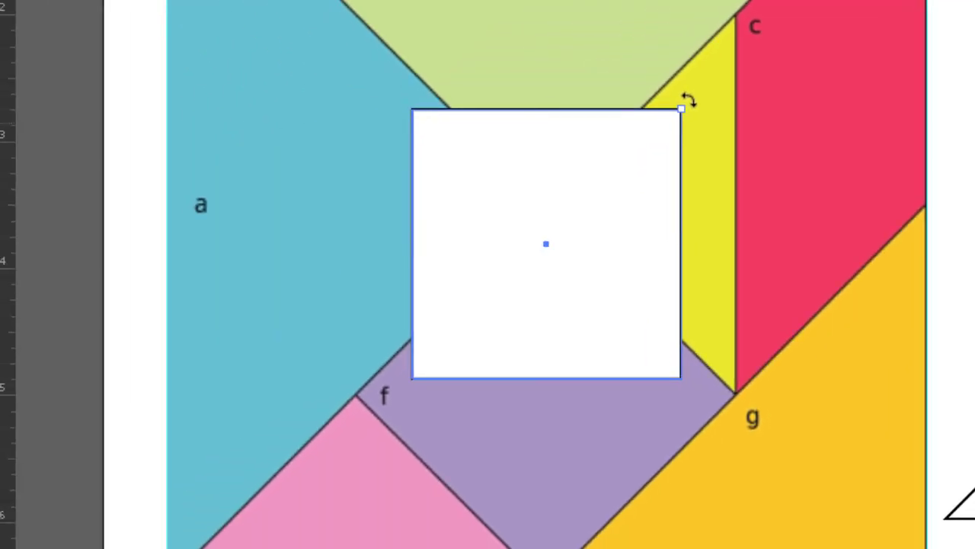
pyautogui.moveTo(688, 102); pyautogui.dragTo(517, 99)
pyautogui.press('shift')
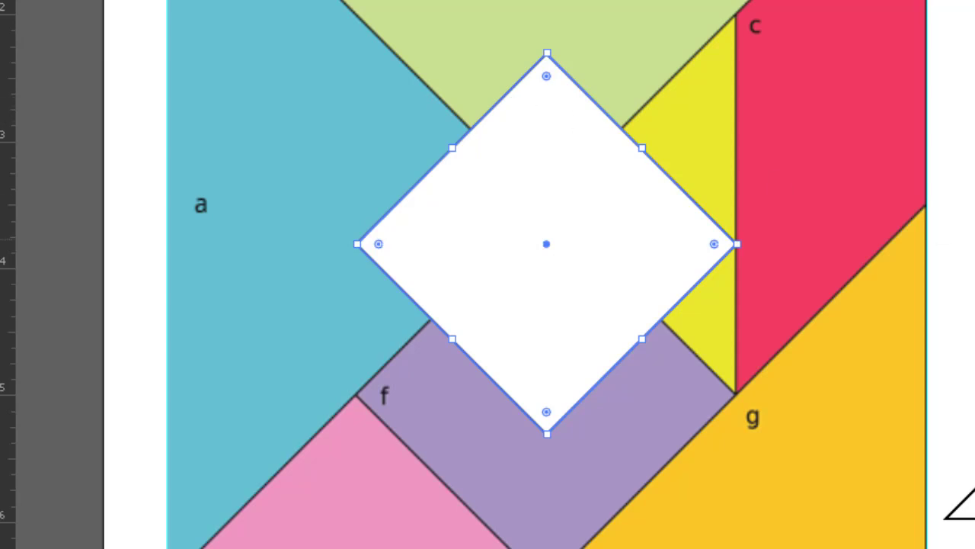
pyautogui.press('shift')
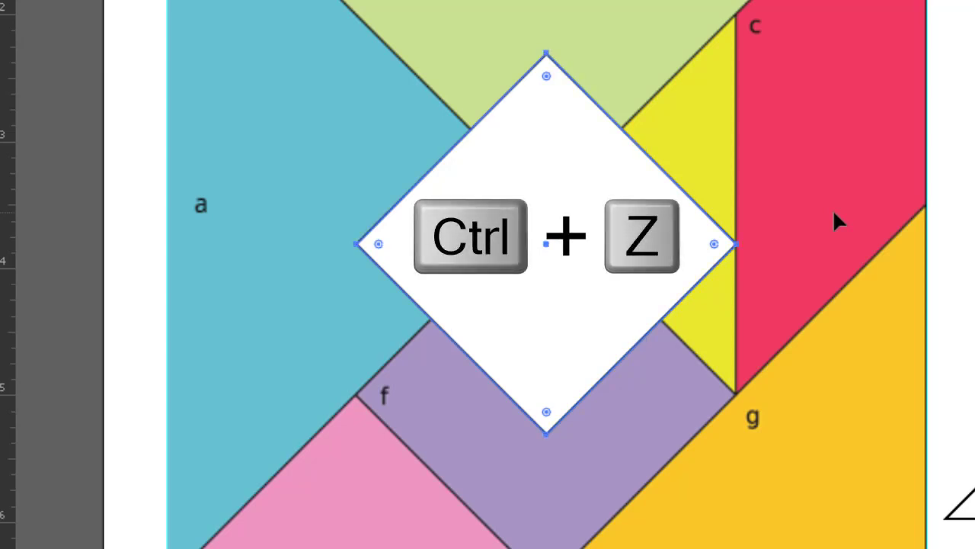
pyautogui.hotkey('ctrl', 'z')
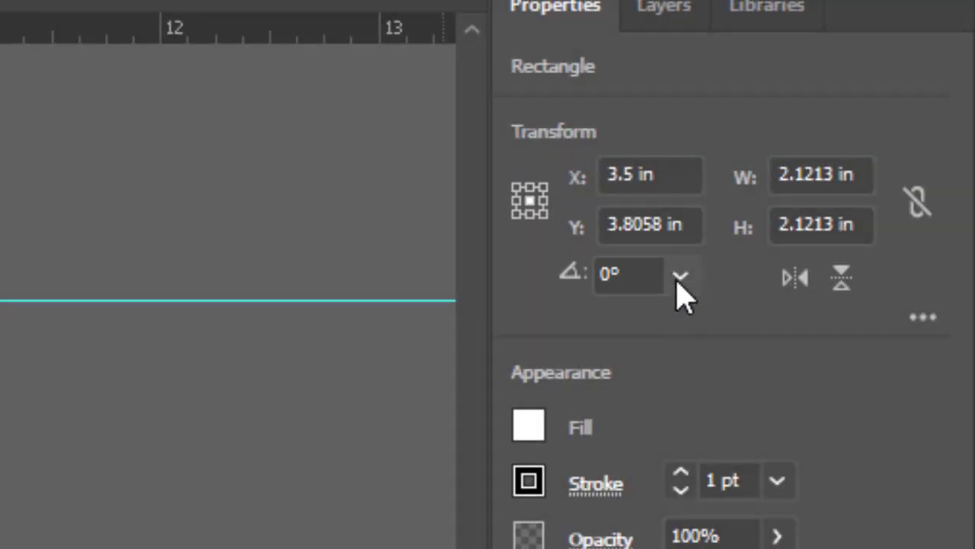
# Rotate the white square 45° into a diamond and move it down 1.2 in over the purple square.
pyautogui.click(679, 277)
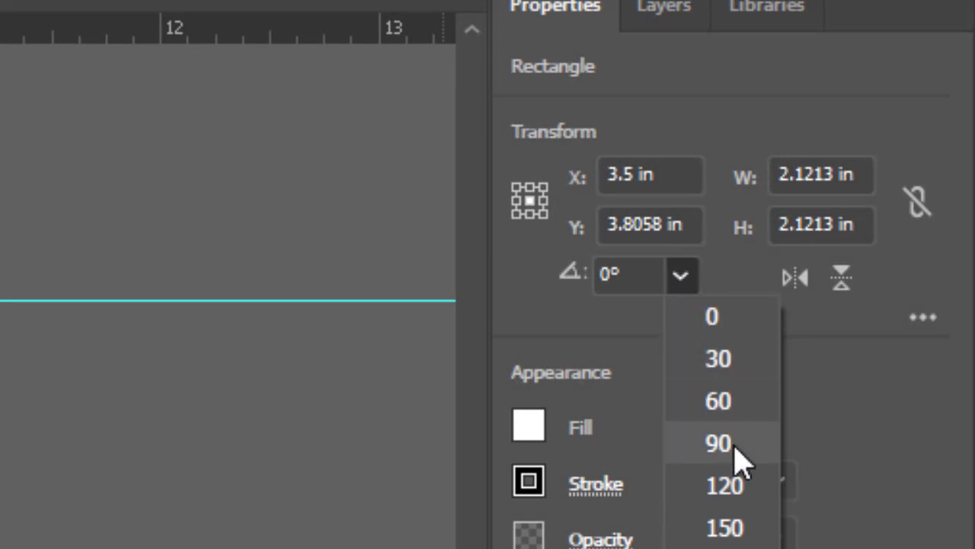
pyautogui.click(616, 263)
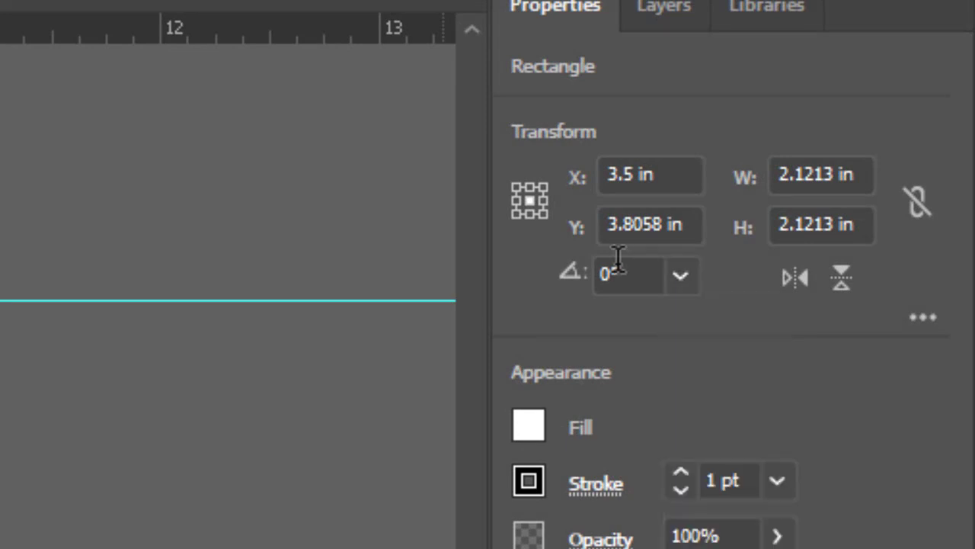
pyautogui.click(614, 272)
pyautogui.moveTo(614, 272); pyautogui.dragTo(579, 279)
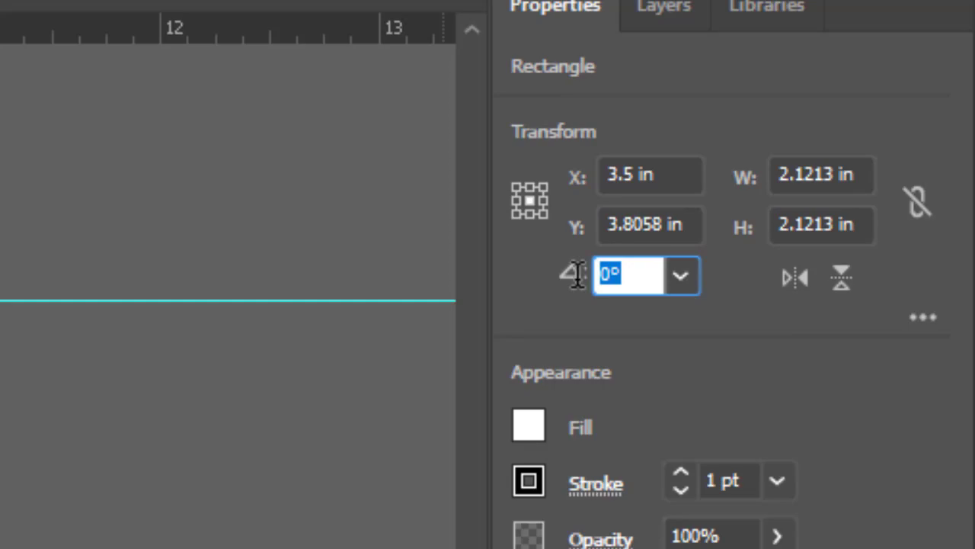
pyautogui.write('45')
pyautogui.press('Return')
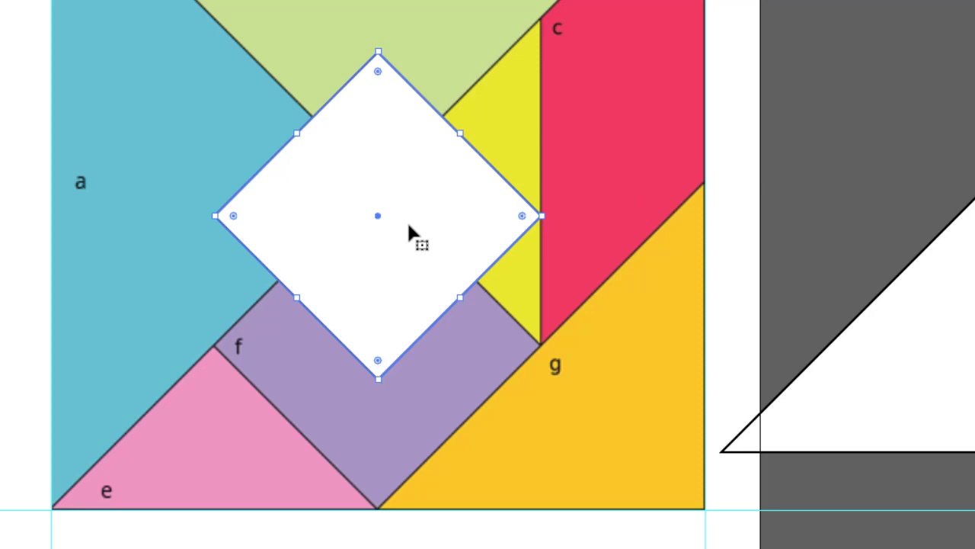
pyautogui.moveTo(392, 218); pyautogui.dragTo(395, 352)
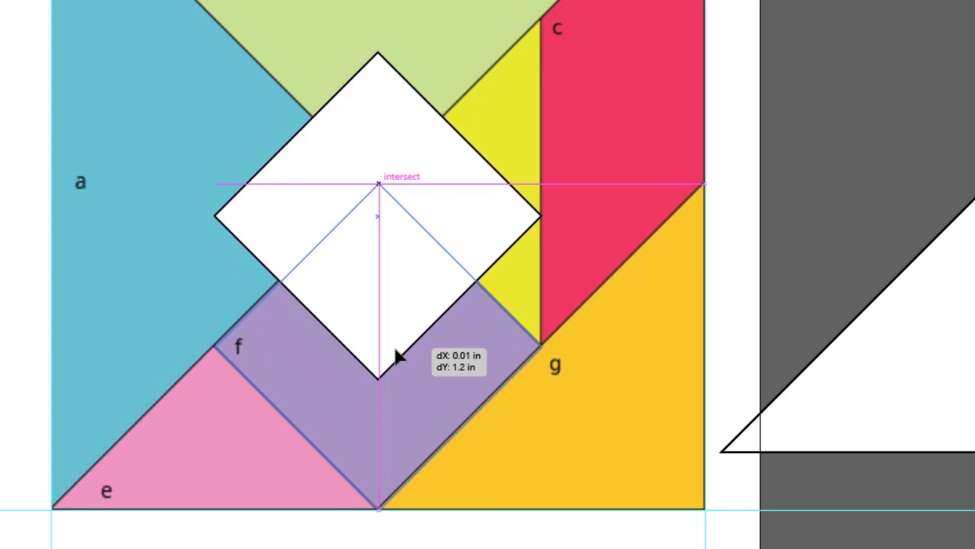
pyautogui.moveTo(395, 351); pyautogui.dragTo(391, 353)
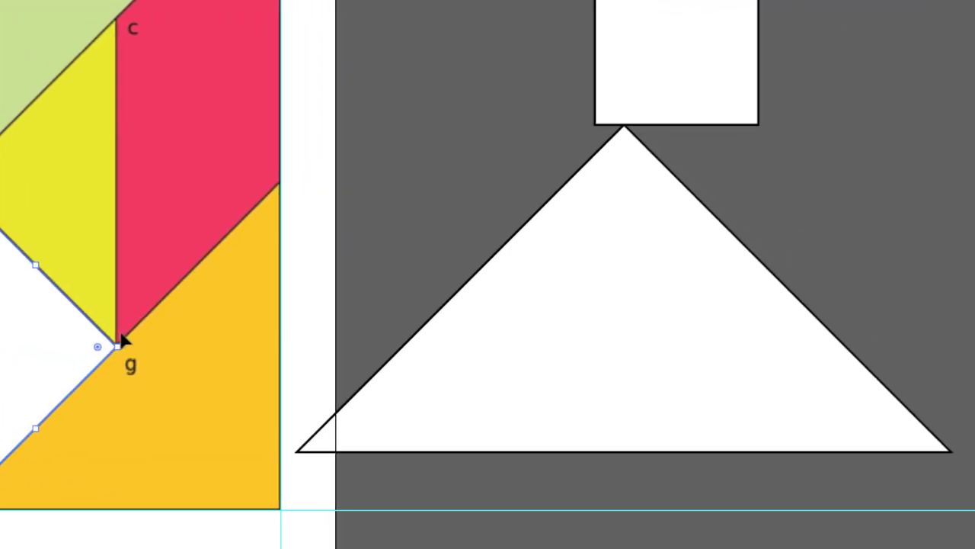
# Bring the large white triangle into the tangram's top area and flip it vertically.
pyautogui.click(619, 280)
pyautogui.moveTo(647, 283); pyautogui.dragTo(150, 133)
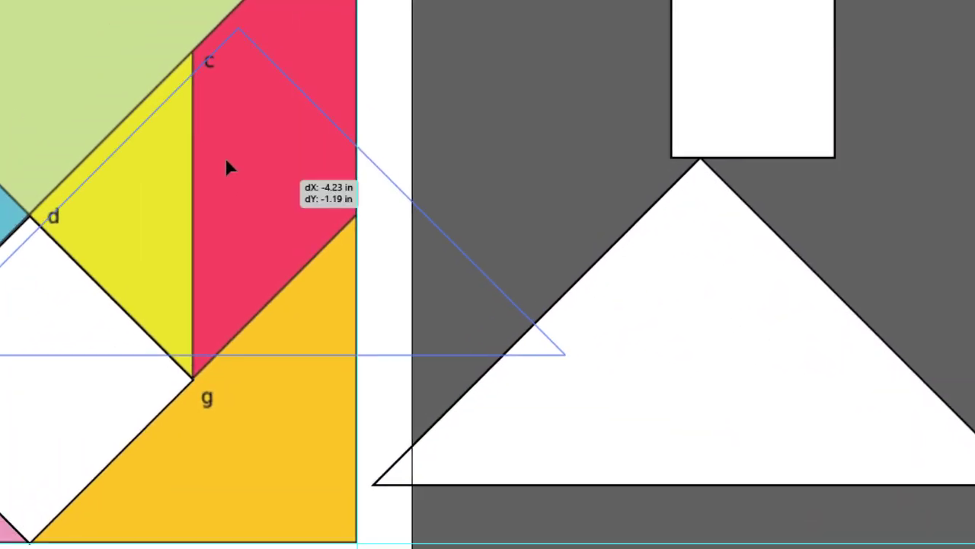
pyautogui.moveTo(227, 163); pyautogui.dragTo(467, 217)
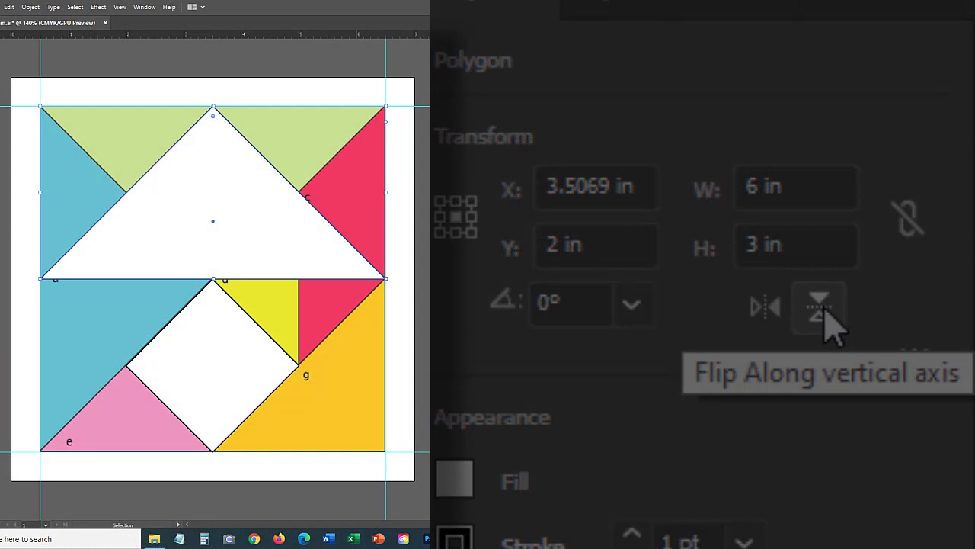
pyautogui.click(824, 313)
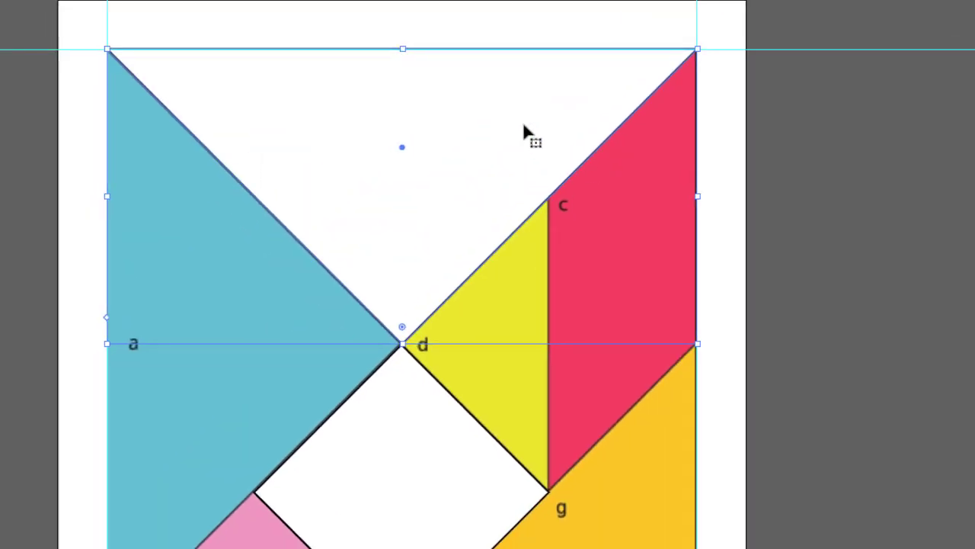
# Align the flipped triangle exactly over green piece b, spanning both top corners with its tip at d.
pyautogui.moveTo(522, 134); pyautogui.dragTo(514, 111)
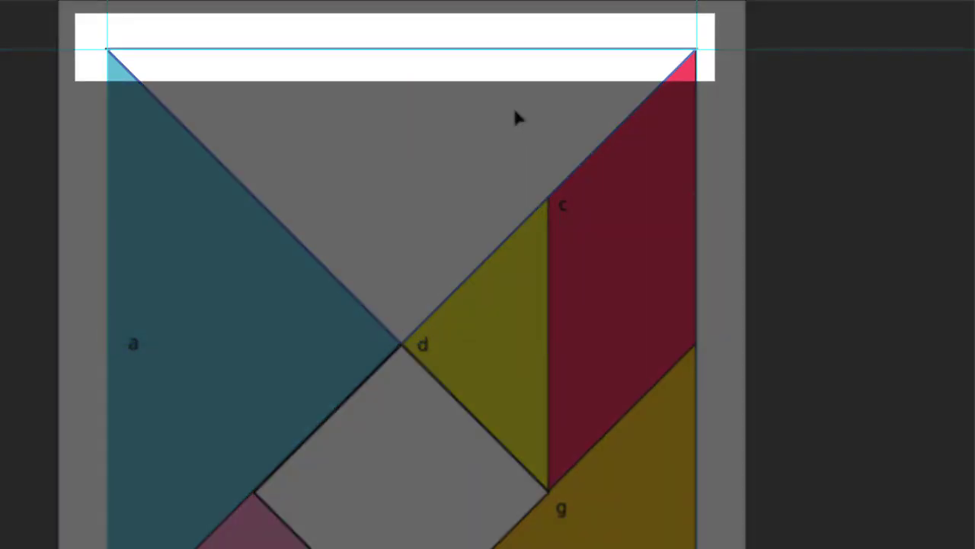
pyautogui.moveTo(514, 113); pyautogui.dragTo(523, 118)
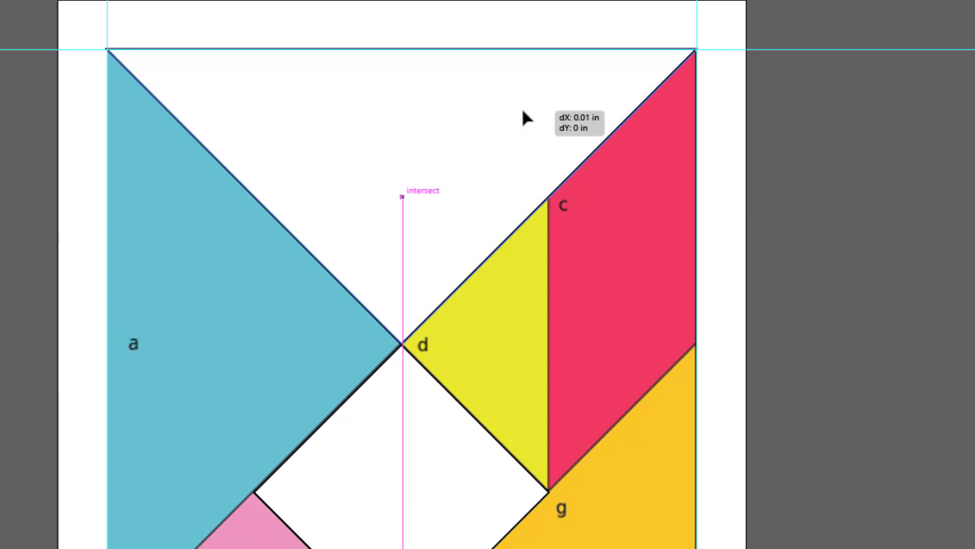
pyautogui.moveTo(523, 118); pyautogui.dragTo(523, 117)
pyautogui.moveTo(524, 117); pyautogui.dragTo(521, 117)
pyautogui.moveTo(520, 114); pyautogui.dragTo(521, 114)
pyautogui.moveTo(521, 115); pyautogui.dragTo(521, 114)
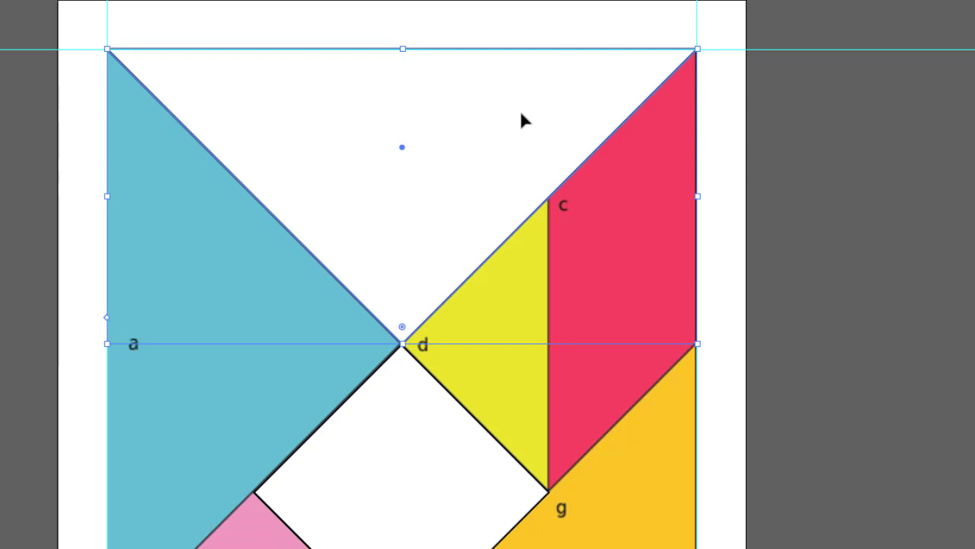
# Duplicate the top triangle, turn the copy 90°, and place it over blue piece a with its tip at d.
pyautogui.hotkey('ctrl', 'c')
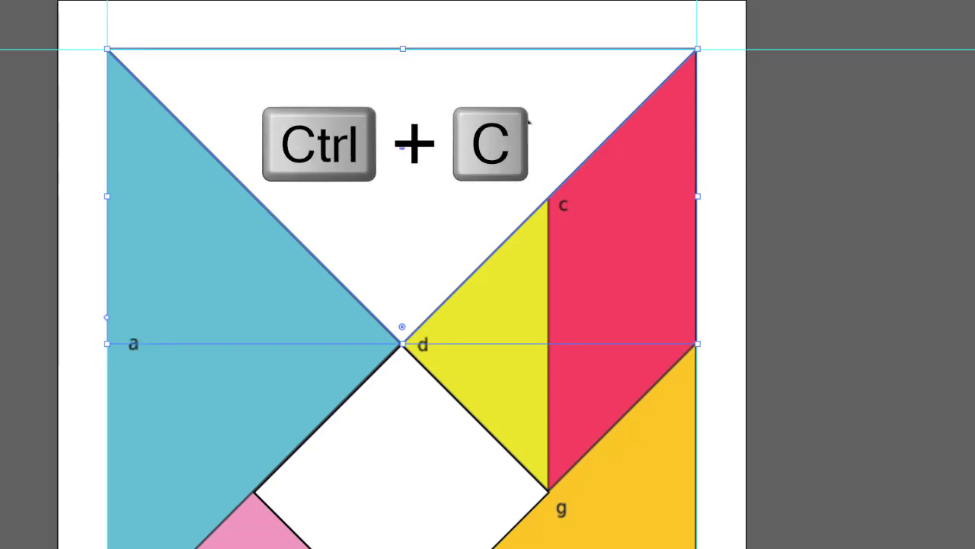
pyautogui.hotkey('ctrl', 'v')
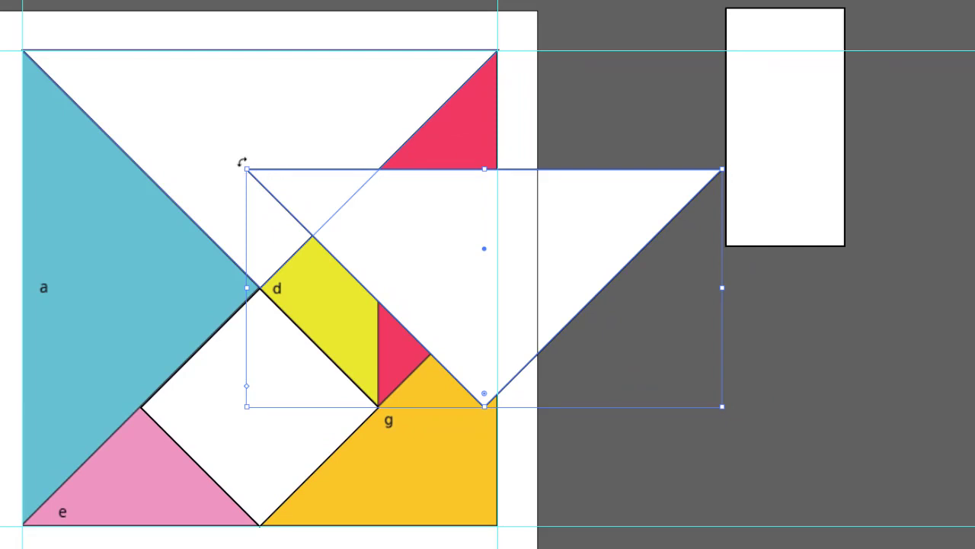
pyautogui.moveTo(242, 162); pyautogui.dragTo(410, 404)
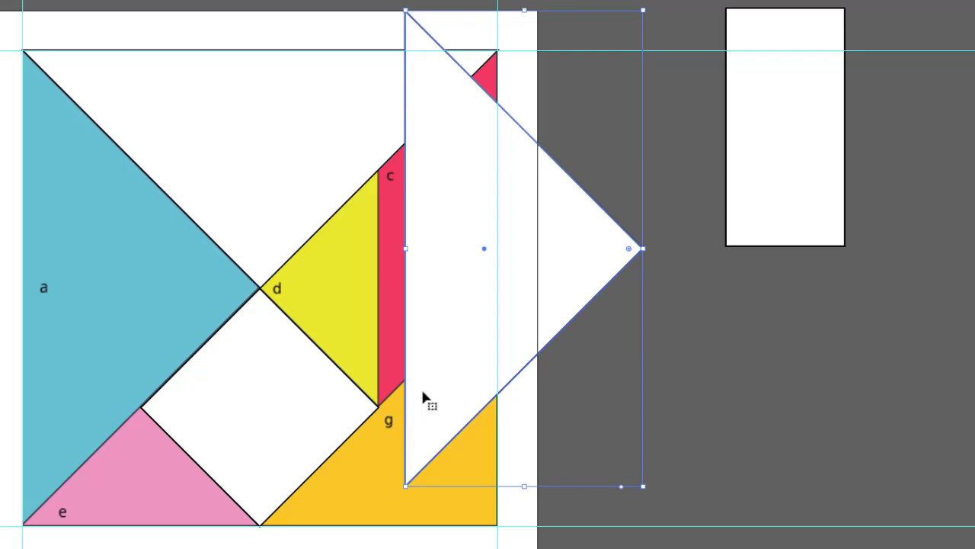
pyautogui.moveTo(455, 315); pyautogui.dragTo(75, 355)
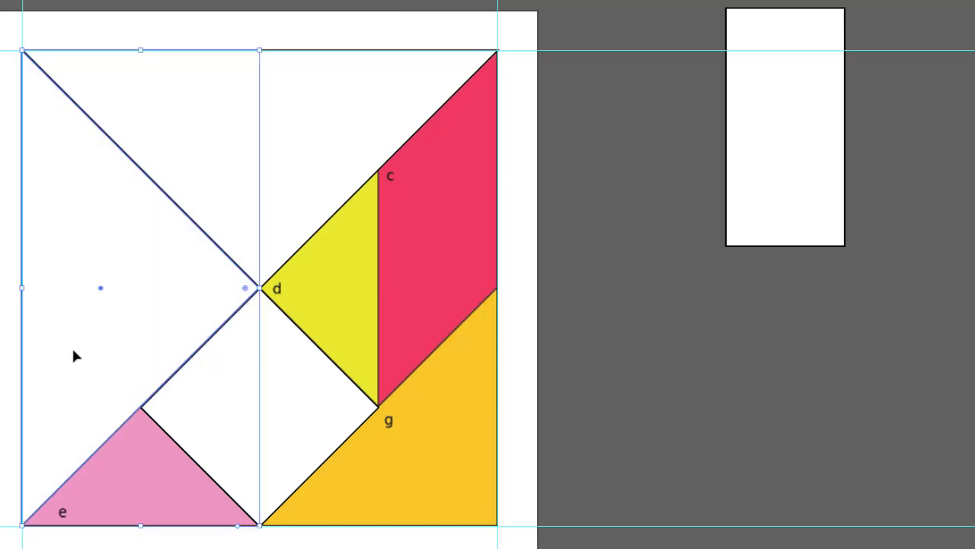
pyautogui.hotkey('ctrl', 'c')
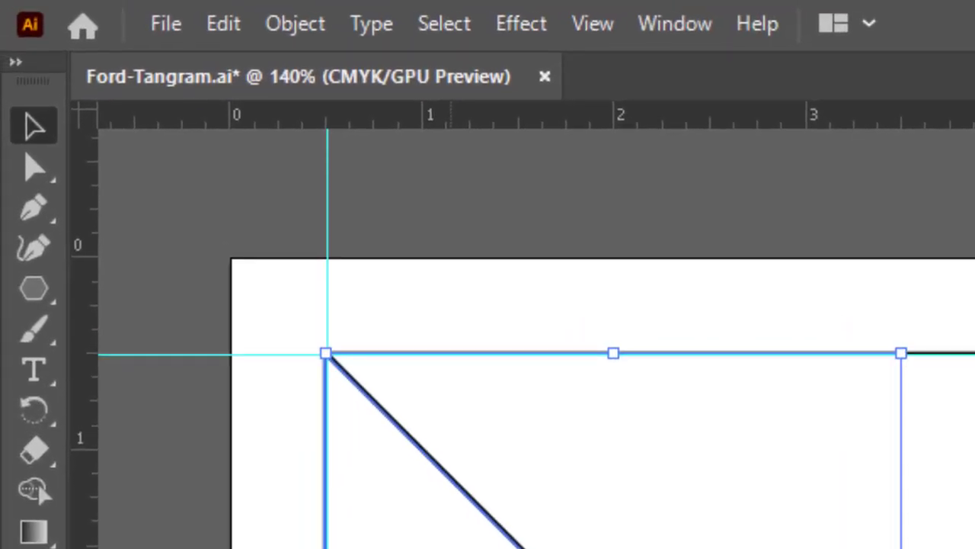
# Paste the triangle in place and flip it horizontally about its right-middle point into the square's right half.
pyautogui.click(228, 23)
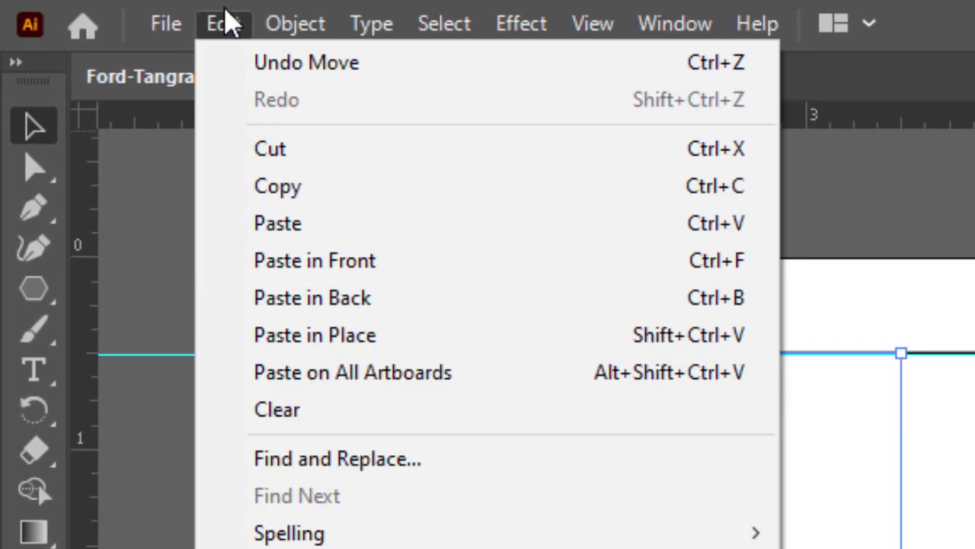
pyautogui.click(285, 345)
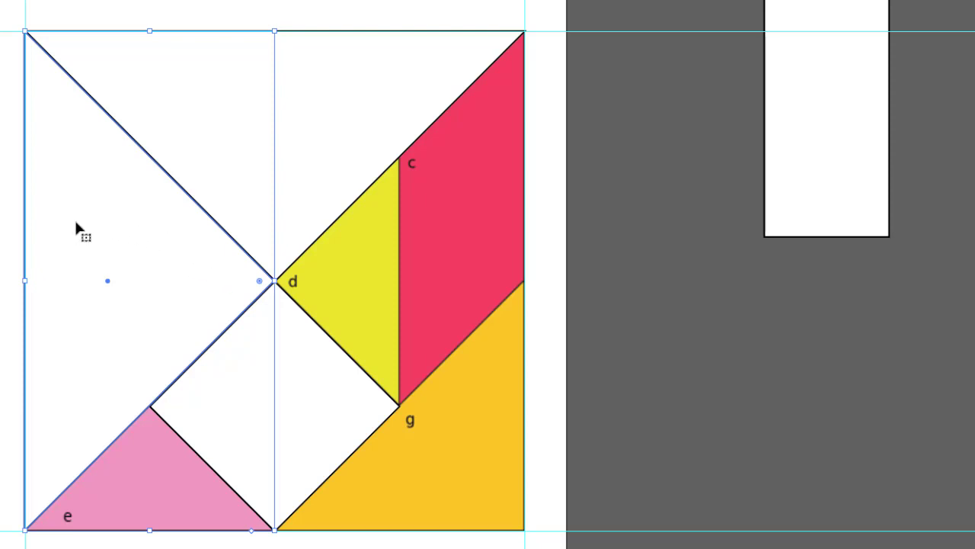
pyautogui.moveTo(76, 222); pyautogui.dragTo(122, 222)
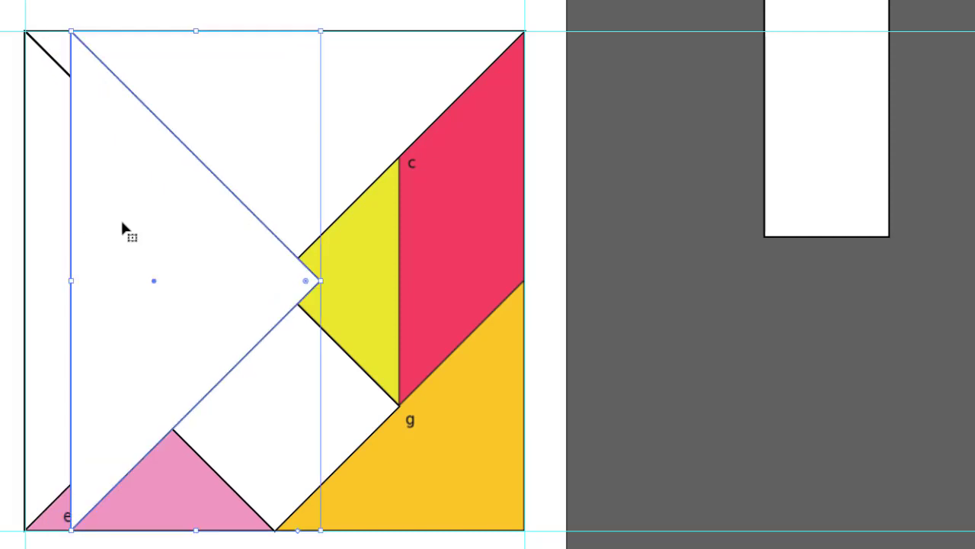
pyautogui.hotkey('ctrl', 'z')
pyautogui.hotkey('ctrl', 'z')
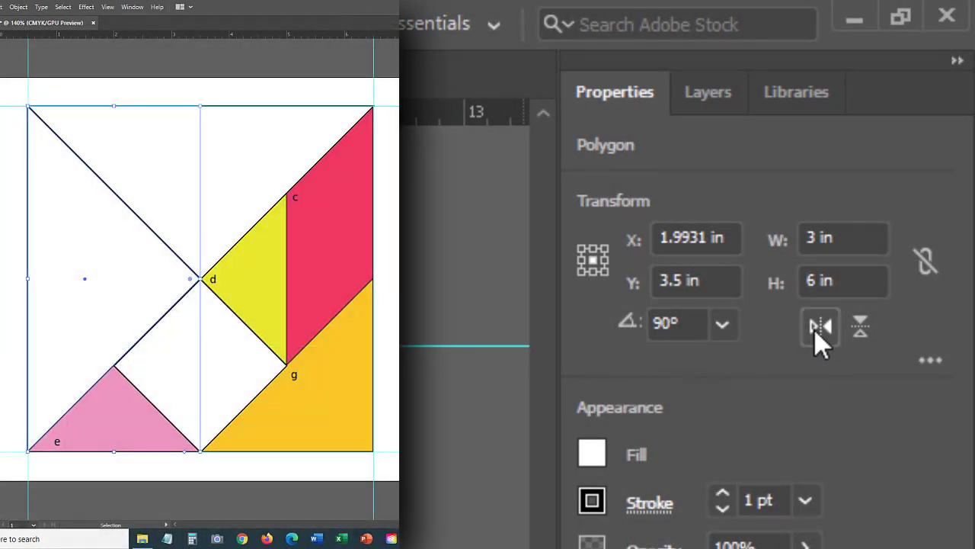
pyautogui.click(820, 327)
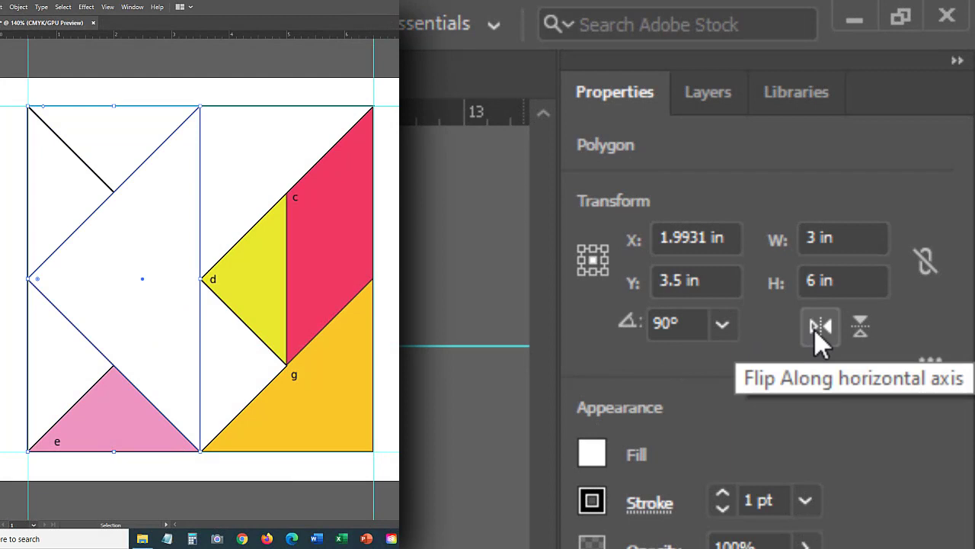
pyautogui.click(816, 326)
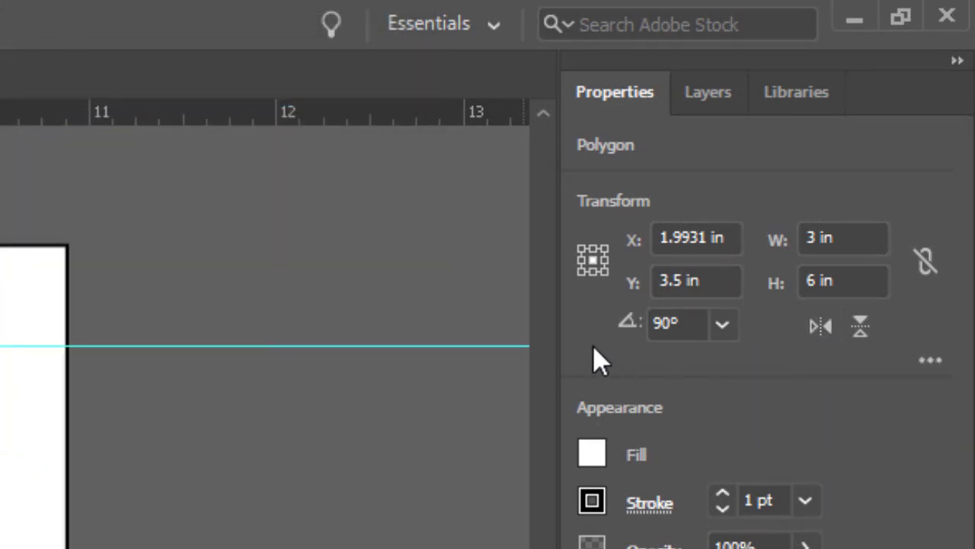
pyautogui.click(604, 259)
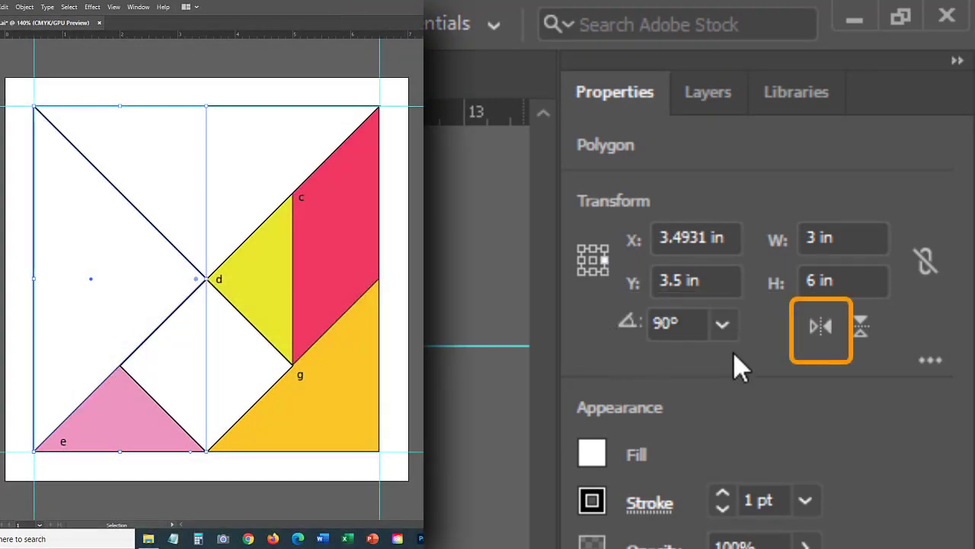
pyautogui.click(820, 329)
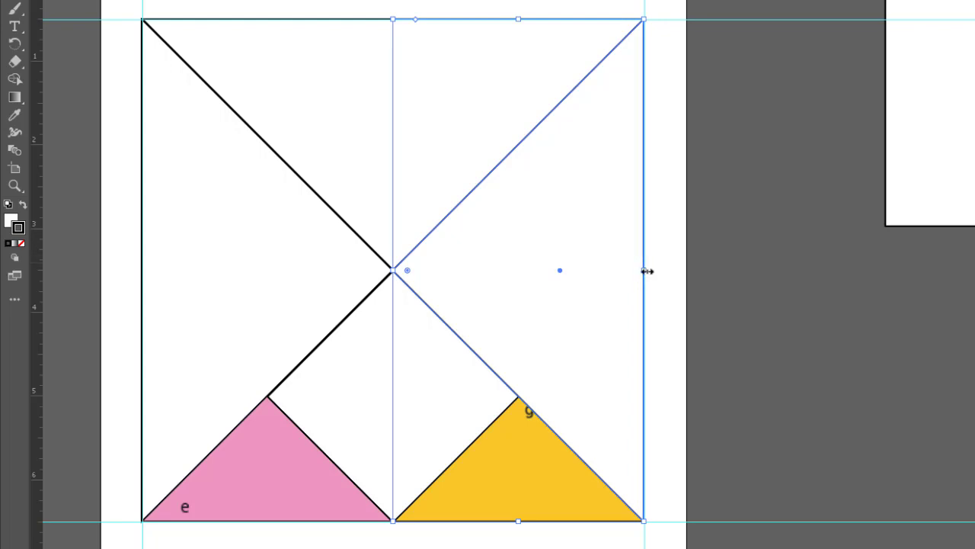
# Set the right-hand triangle's opacity to 50% after undoing trial resizes.
pyautogui.moveTo(645, 270); pyautogui.dragTo(480, 261)
pyautogui.press('shift')
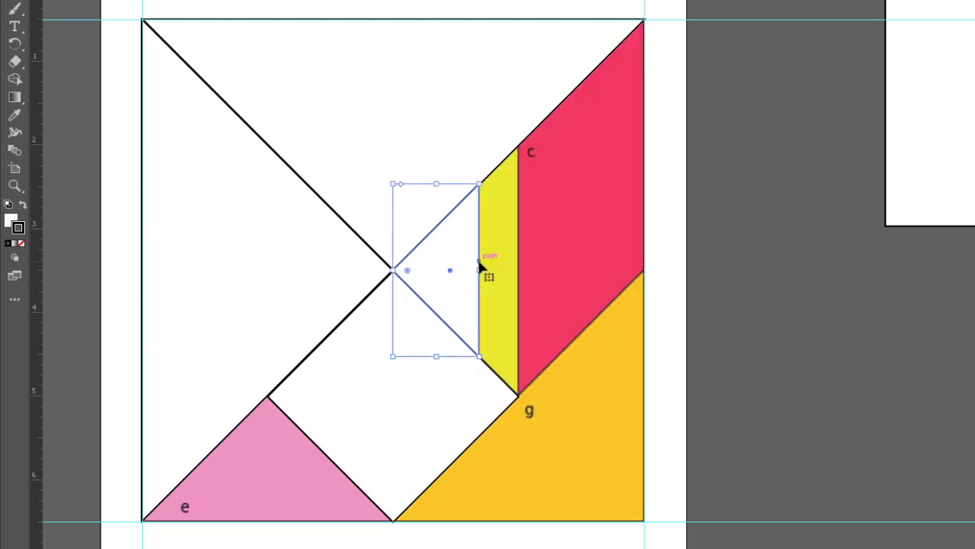
pyautogui.hotkey('ctrl', 'z')
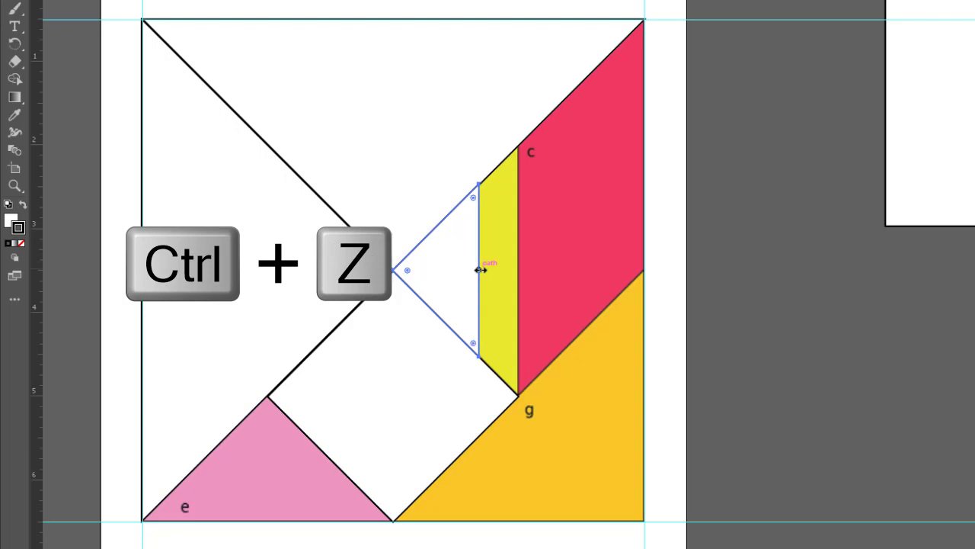
pyautogui.hotkey('ctrl', 'z')
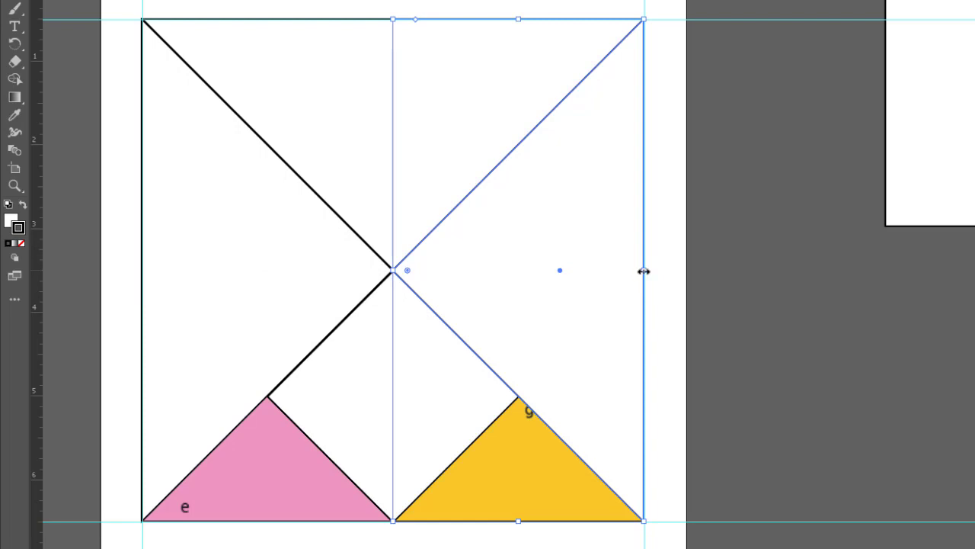
pyautogui.moveTo(644, 270); pyautogui.dragTo(542, 271)
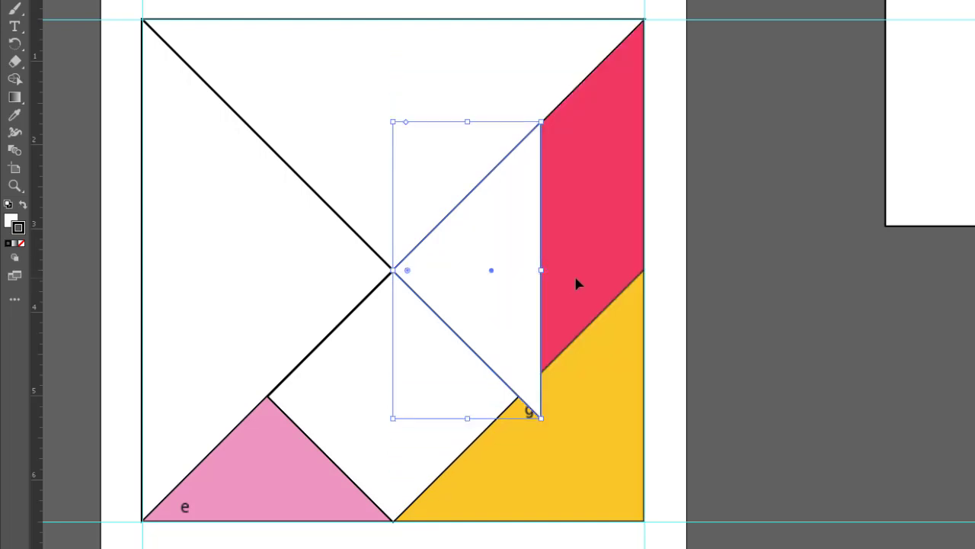
pyautogui.hotkey('ctrl', 'z')
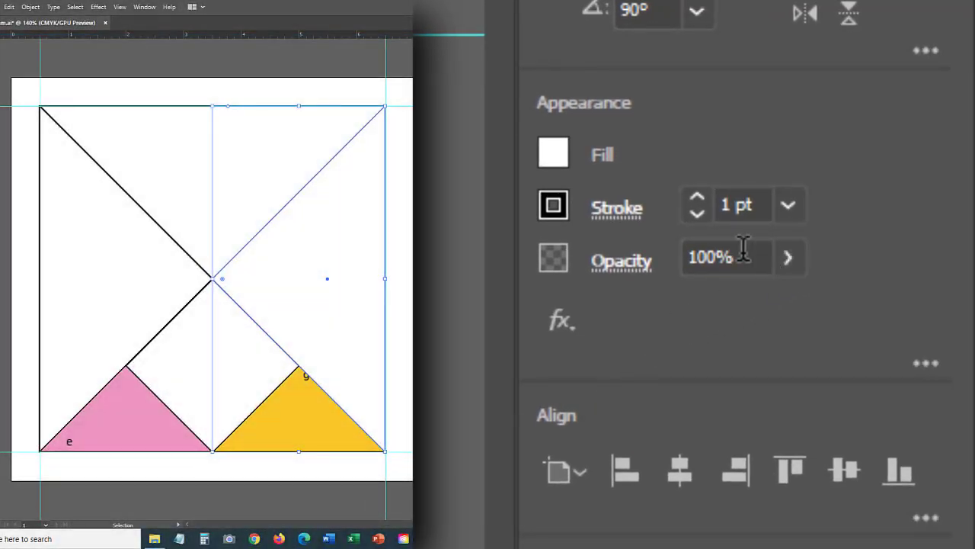
pyautogui.click(737, 255)
pyautogui.write('50')
pyautogui.press('Return')
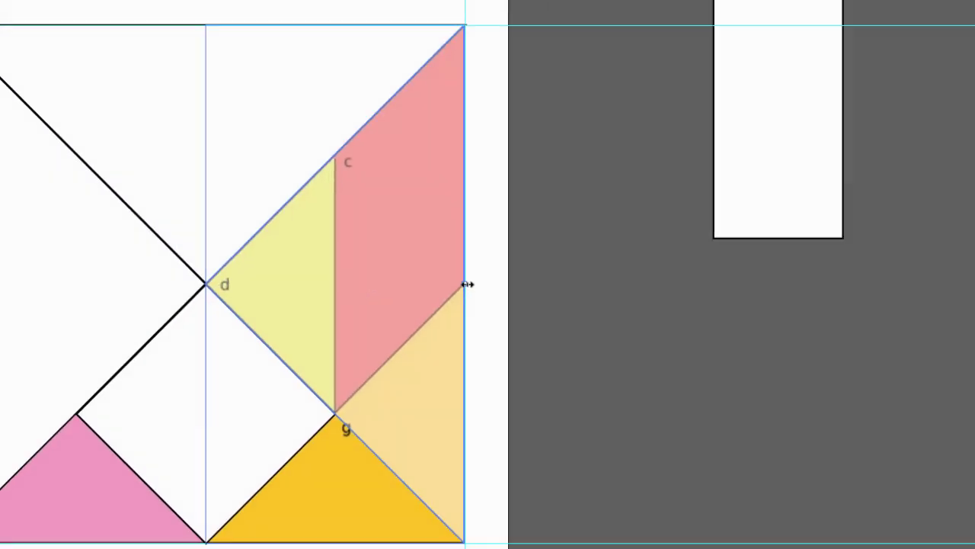
# Shrink the triangle over the yellow piece between d, c and g, then restore 100% opacity.
pyautogui.moveTo(502, 275); pyautogui.dragTo(376, 278)
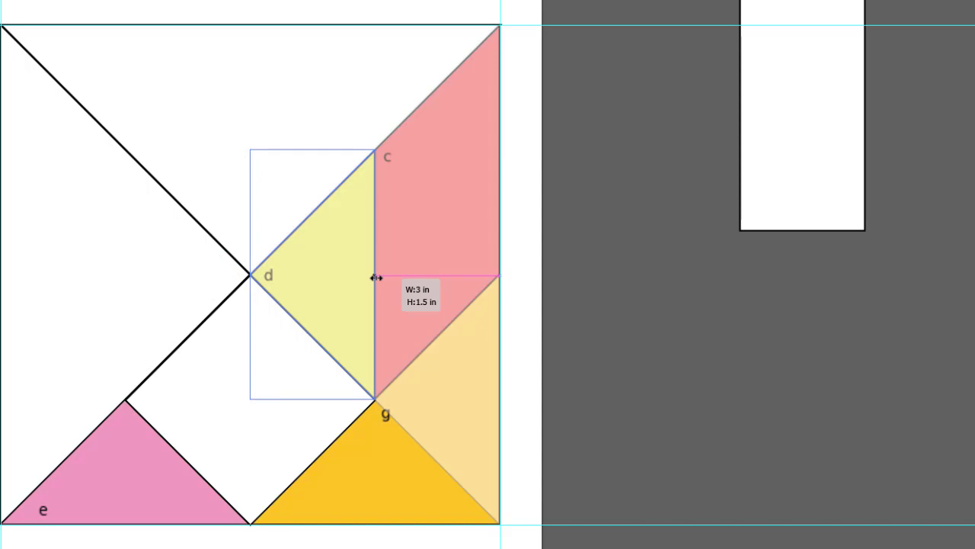
pyautogui.moveTo(376, 278); pyautogui.dragTo(377, 277)
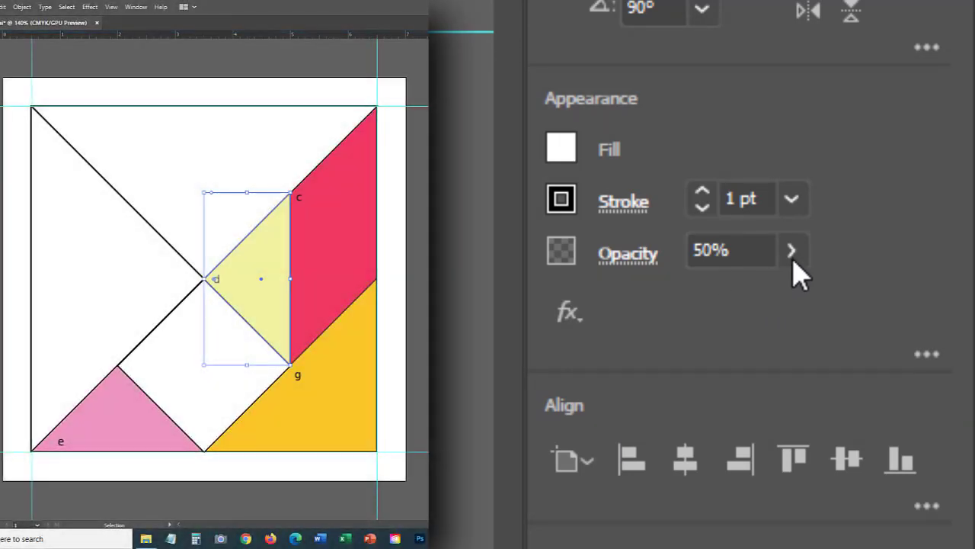
pyautogui.click(792, 257)
pyautogui.moveTo(730, 296); pyautogui.dragTo(818, 298)
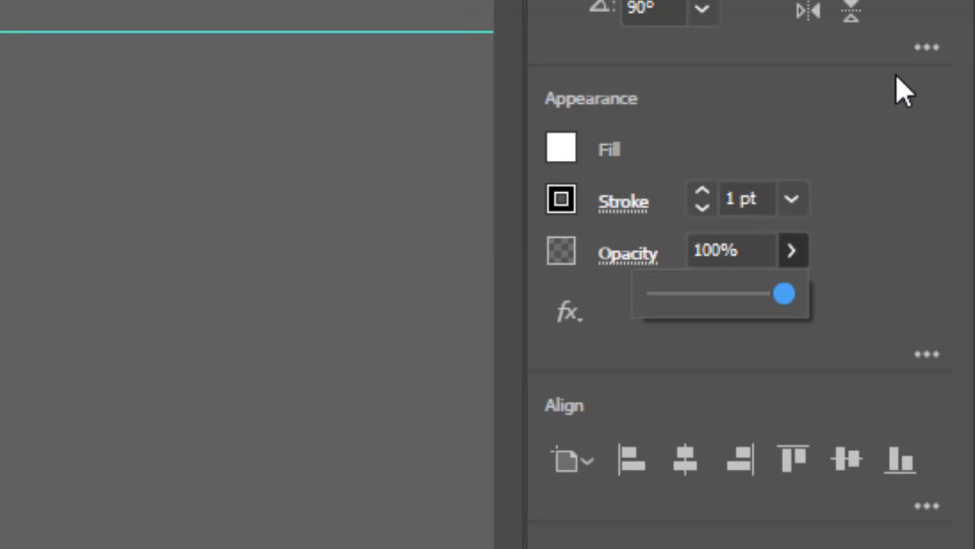
# Give the triangle between d, c and g a width of 1.5 in and a height of 3 in.
pyautogui.click(832, 257)
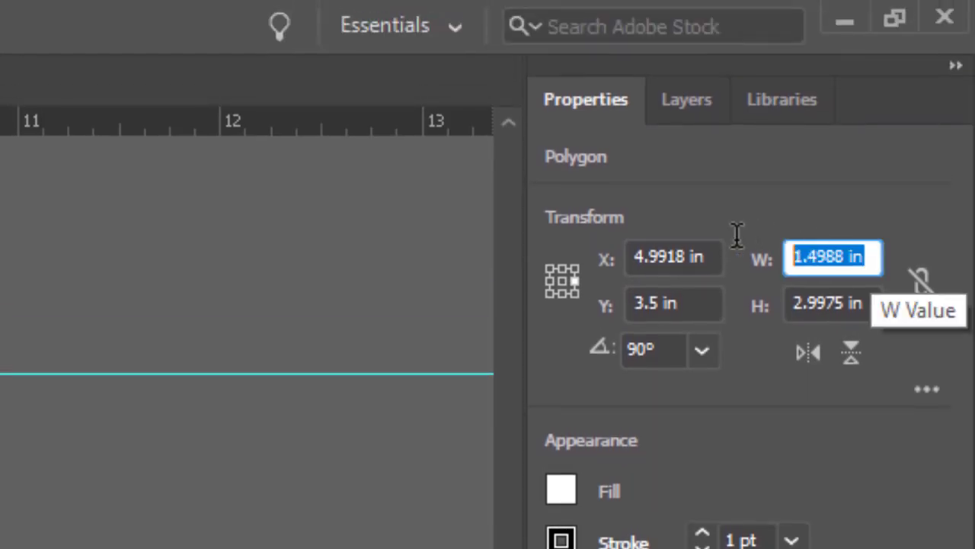
pyautogui.write('1.5')
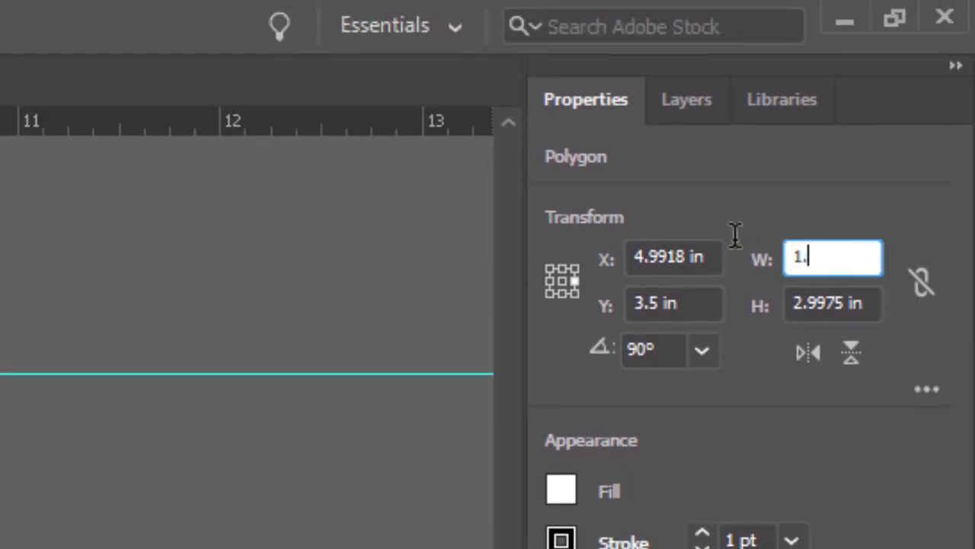
pyautogui.press('Return')
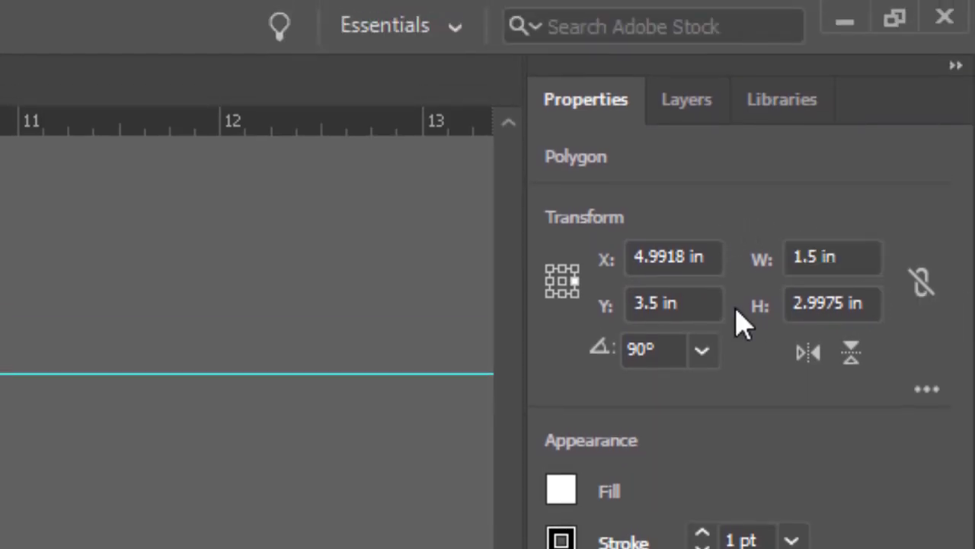
pyautogui.click(820, 301)
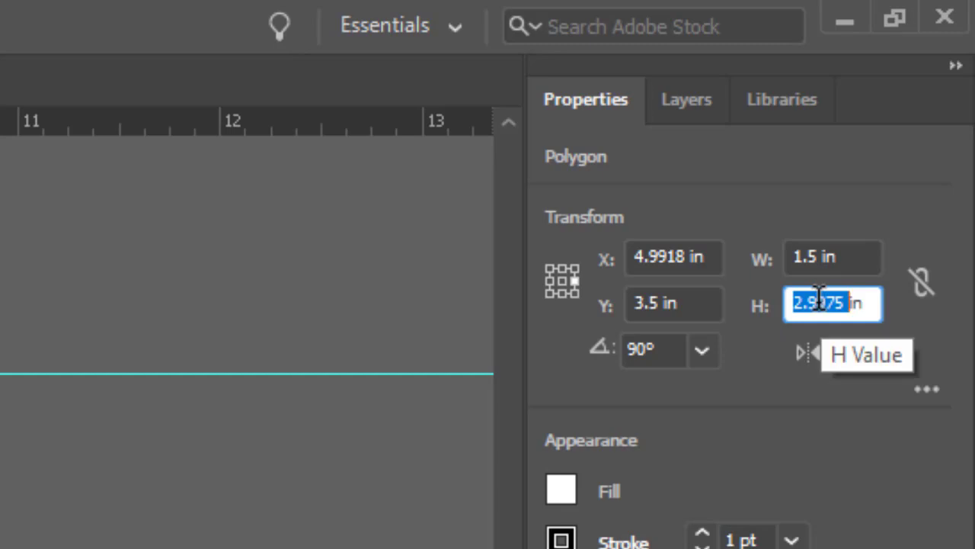
pyautogui.write('3')
pyautogui.press('Return')
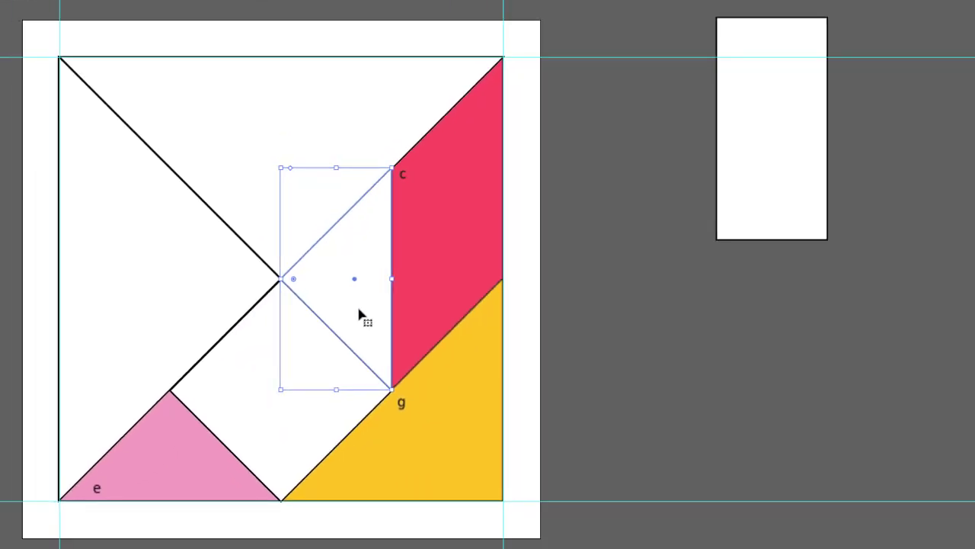
# Paste a copy of the white triangle, rotate it 45°, and place it over pink triangle e.
pyautogui.press('a')
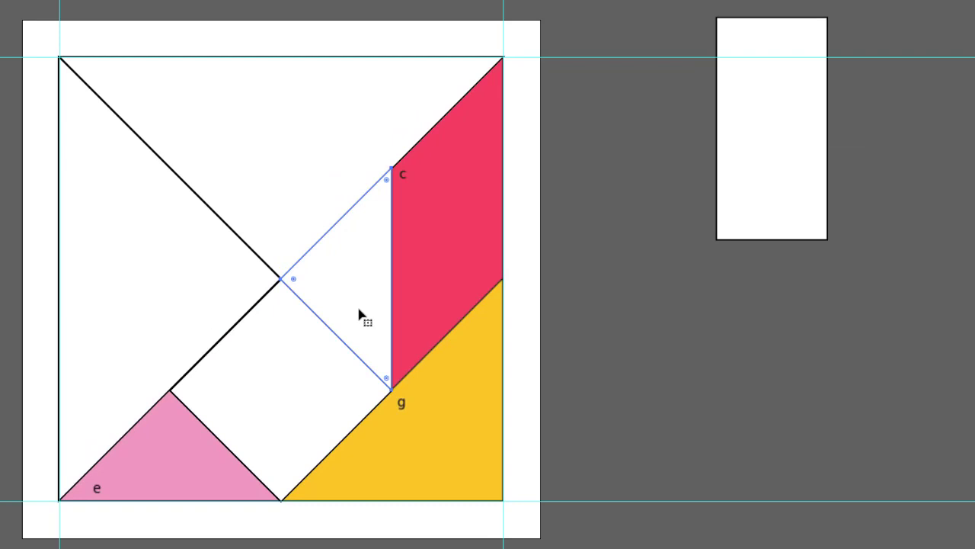
pyautogui.hotkey('ctrl', 'c')
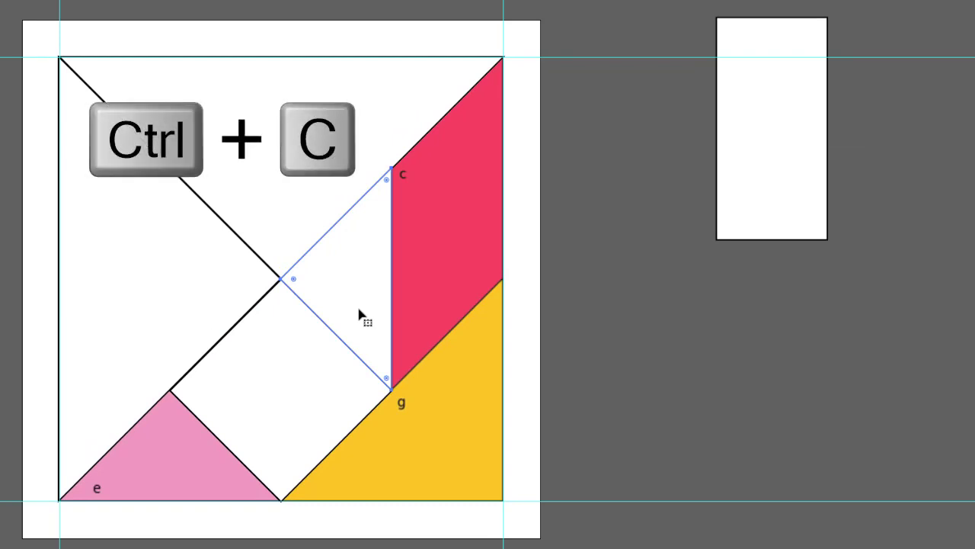
pyautogui.hotkey('ctrl', 'v')
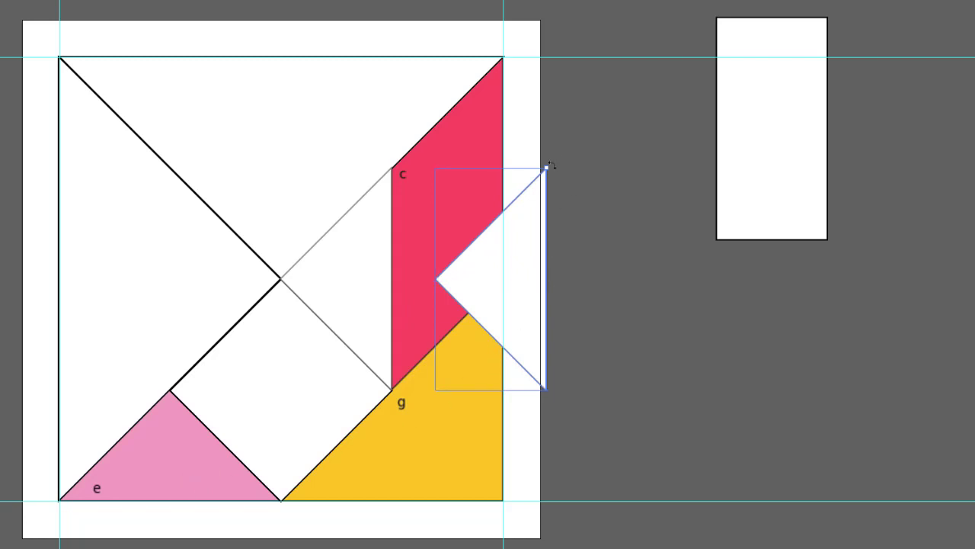
pyautogui.moveTo(548, 165); pyautogui.dragTo(617, 307)
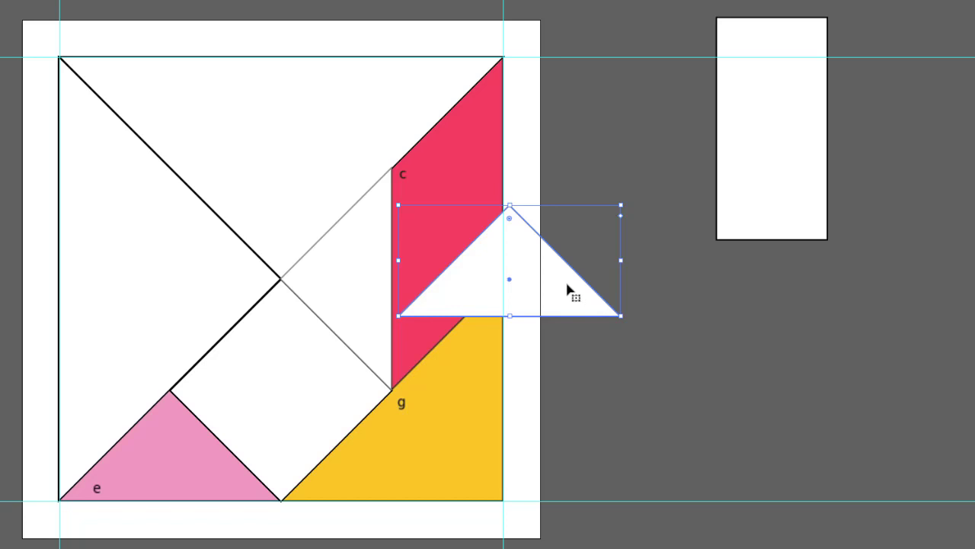
pyautogui.moveTo(568, 289); pyautogui.dragTo(226, 473)
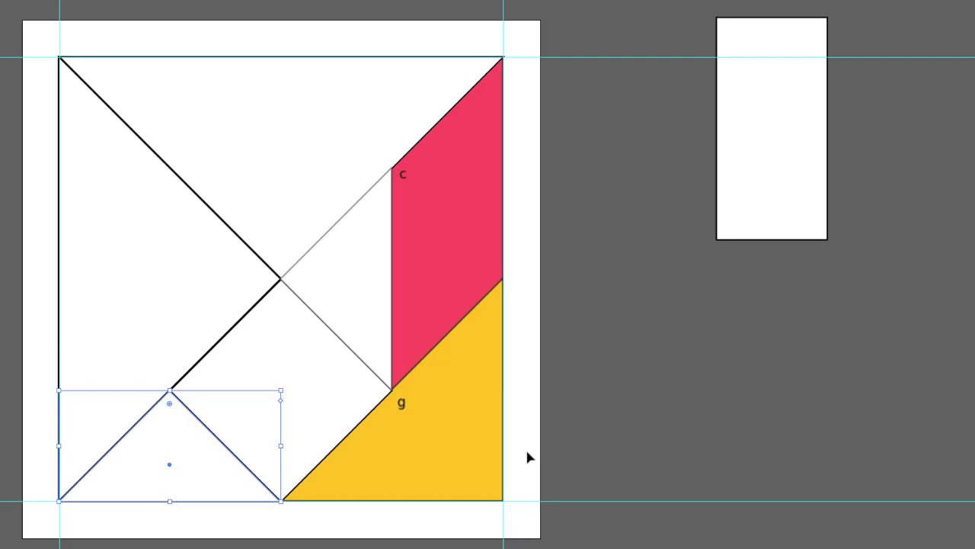
# Paste the triangle in place, rotate it to 315°, and enlarge it to cover the yellow piece.
pyautogui.hotkey('ctrl', 'c')
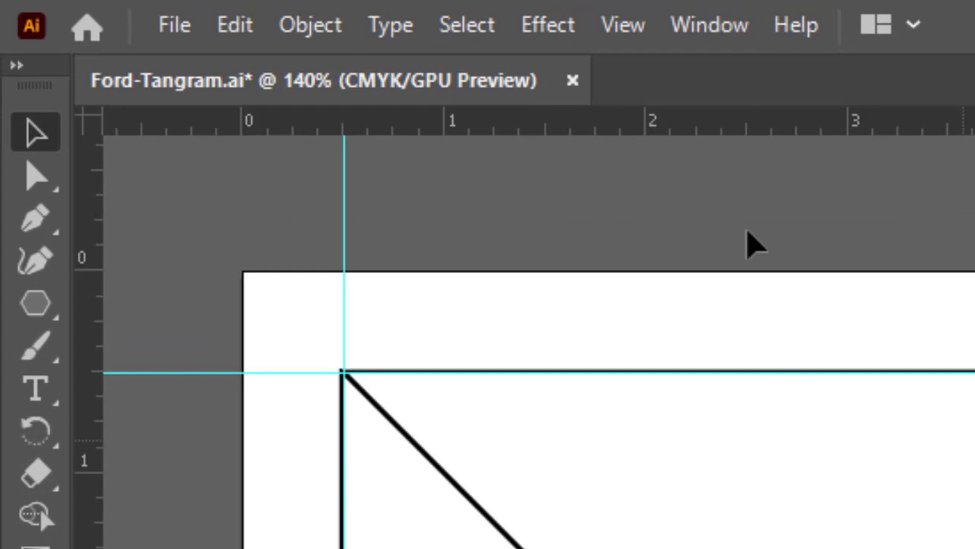
pyautogui.click(239, 27)
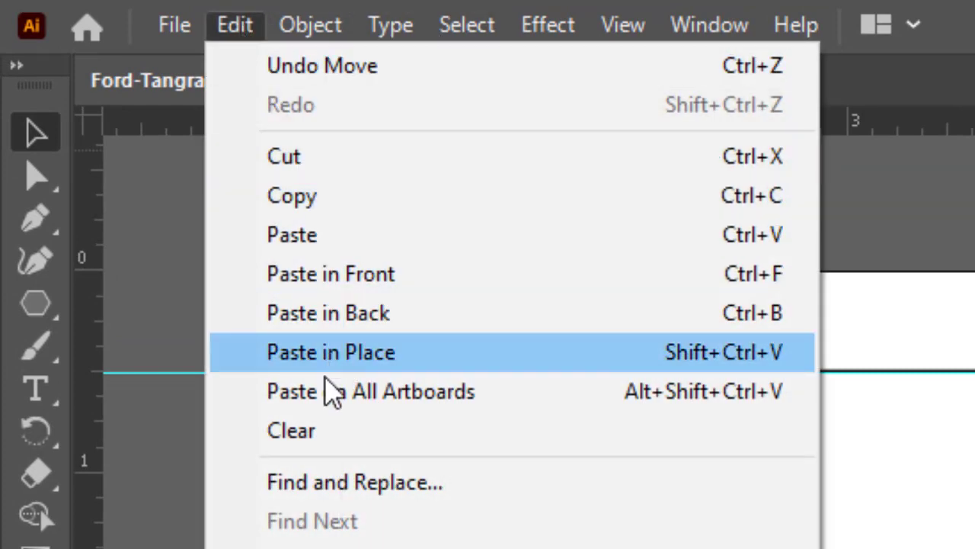
pyautogui.click(329, 367)
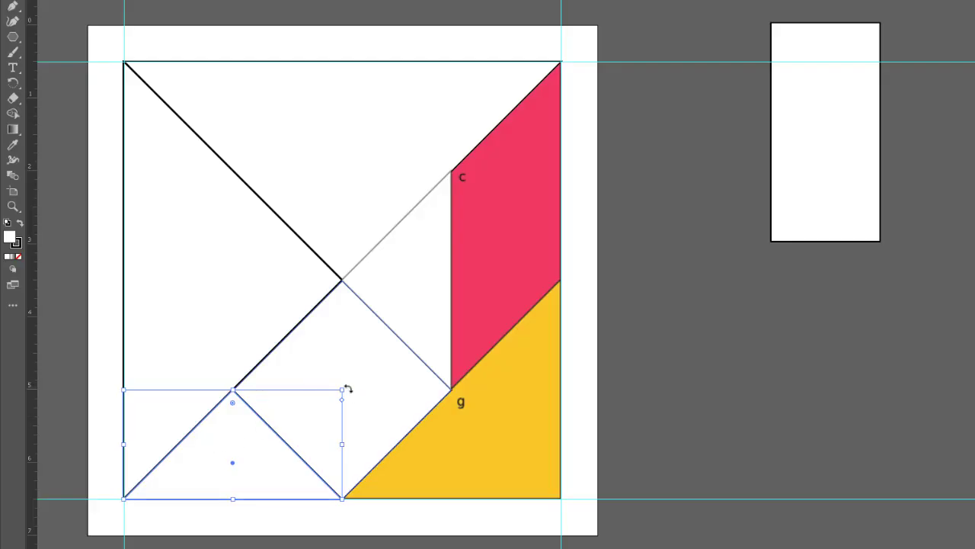
pyautogui.hotkey('ctrl', 'shift', 'a')
pyautogui.moveTo(347, 389); pyautogui.dragTo(501, 466)
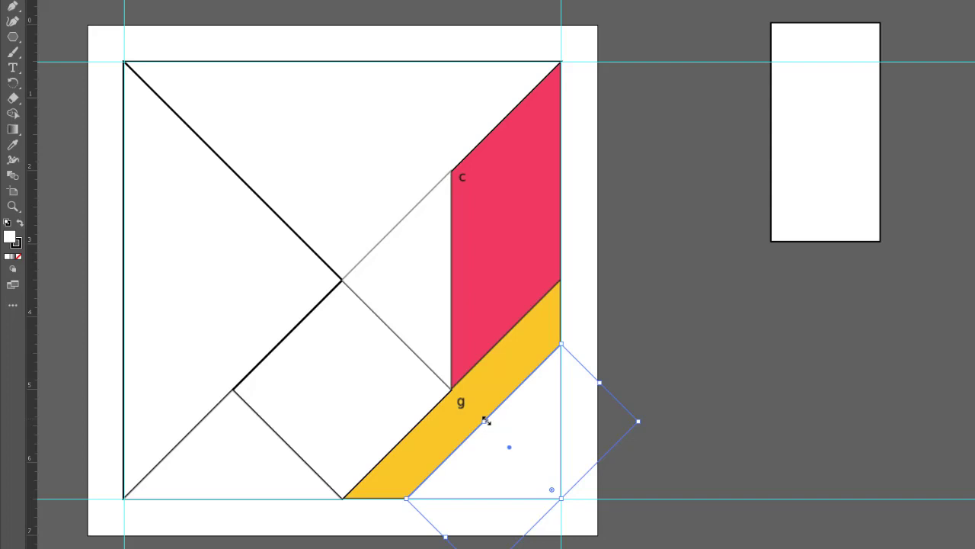
pyautogui.moveTo(485, 420); pyautogui.dragTo(485, 420)
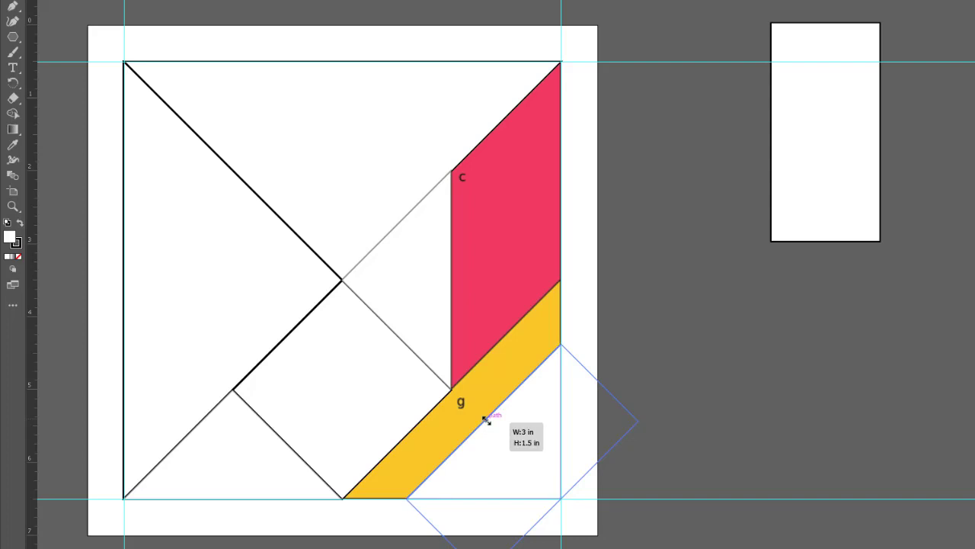
pyautogui.moveTo(485, 420); pyautogui.dragTo(452, 389)
pyautogui.hotkey('ctrl', 'shift', 'a')
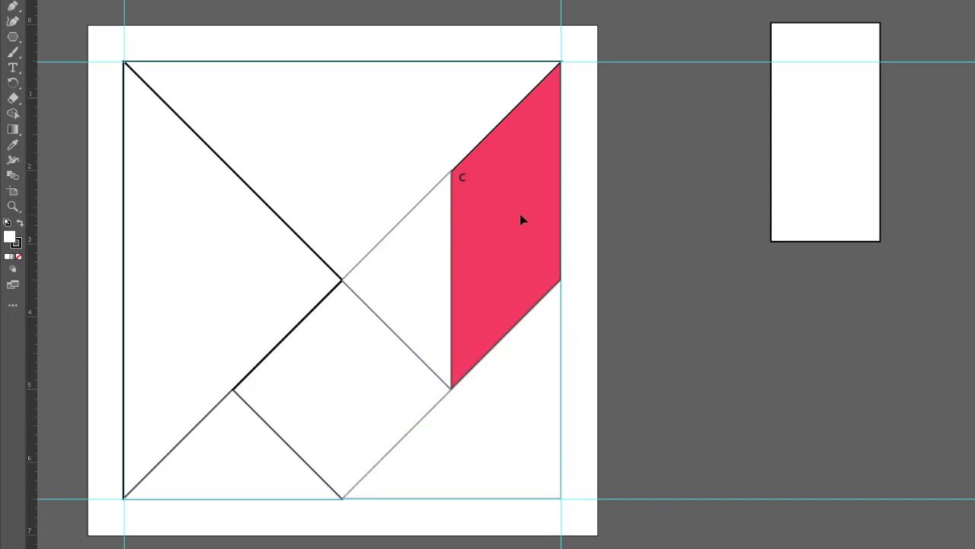
# Bring the white 1.5 × 3 in rectangle to the front and place it over the red parallelogram.
pyautogui.click(819, 168)
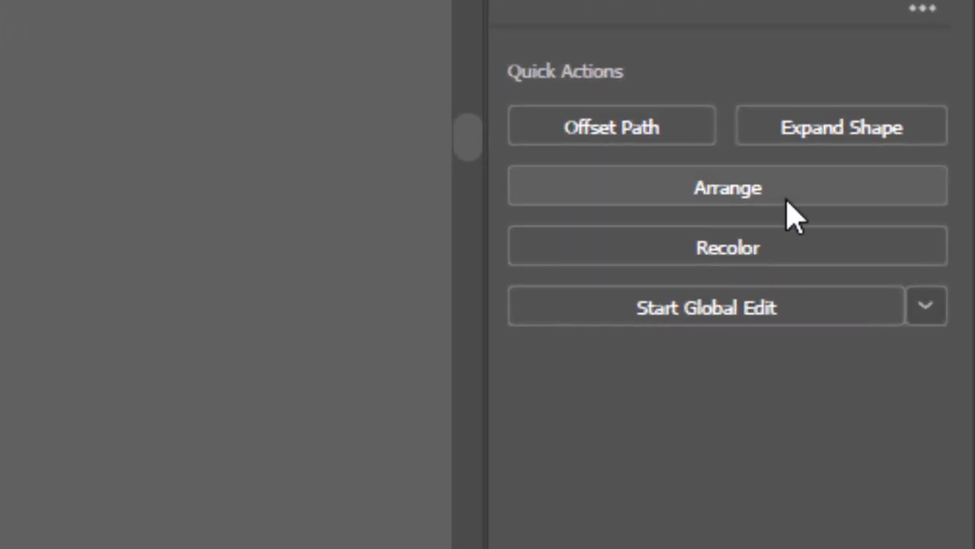
pyautogui.click(747, 191)
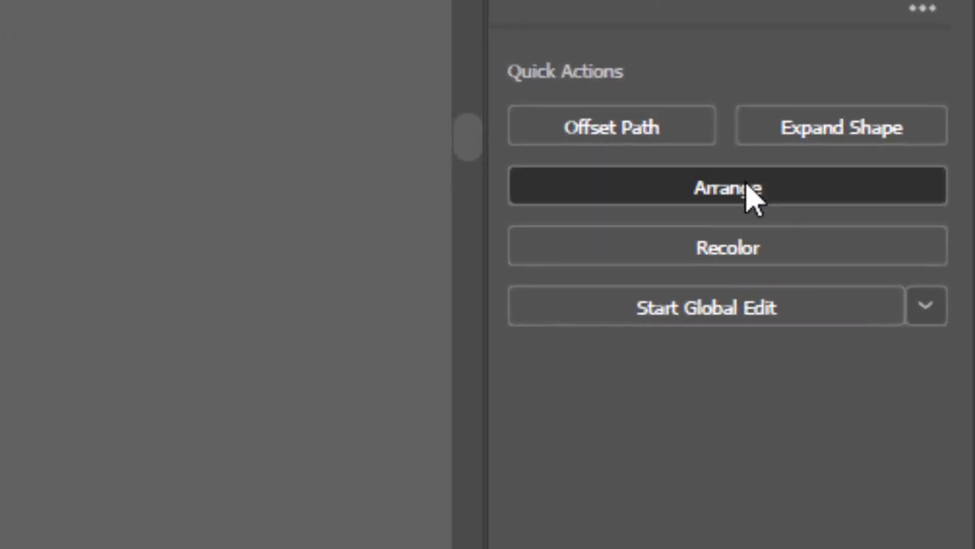
pyautogui.click(726, 217)
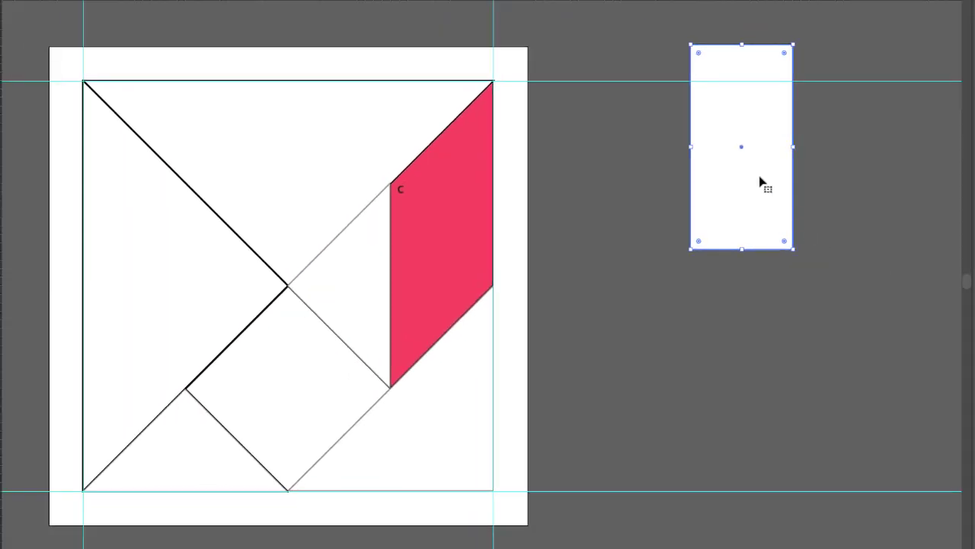
pyautogui.moveTo(752, 183); pyautogui.dragTo(457, 236)
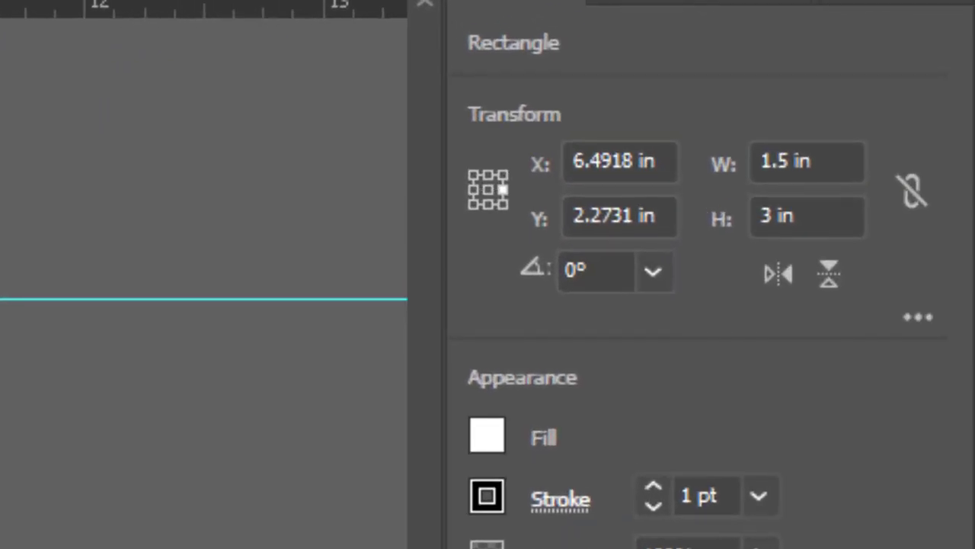
# Move the white rectangle, measured from its centre, to Y 2.75 in over the red parallelogram.
pyautogui.click(488, 191)
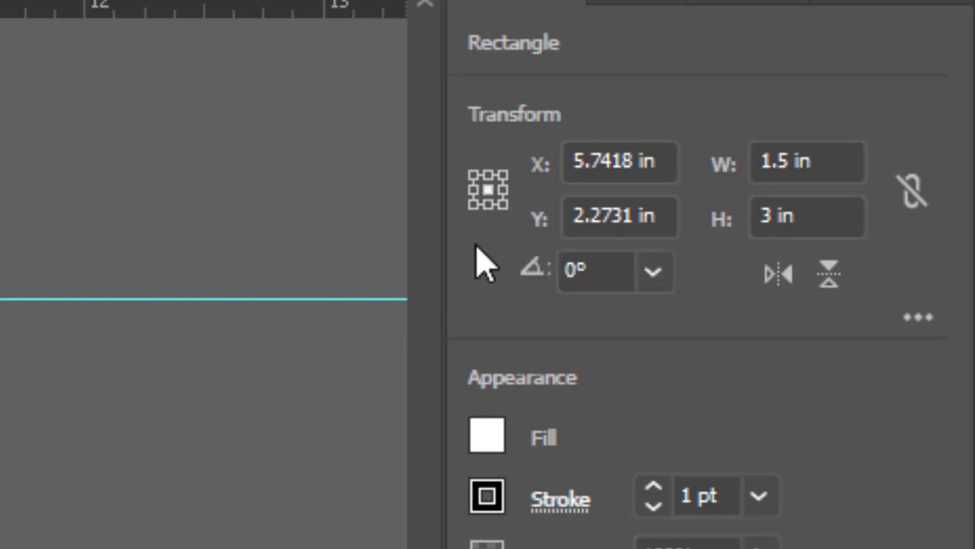
pyautogui.moveTo(572, 217); pyautogui.dragTo(649, 217)
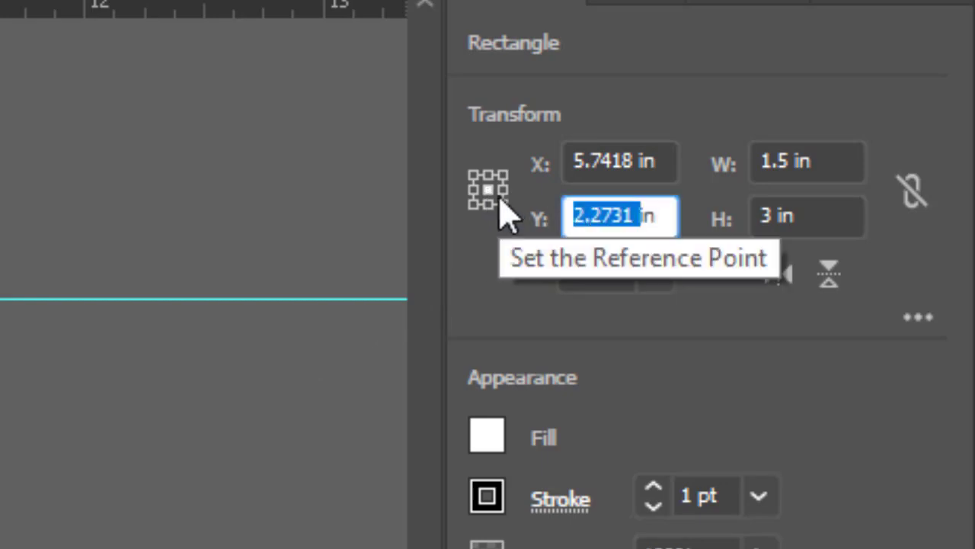
pyautogui.write('2.75')
pyautogui.press('Return')
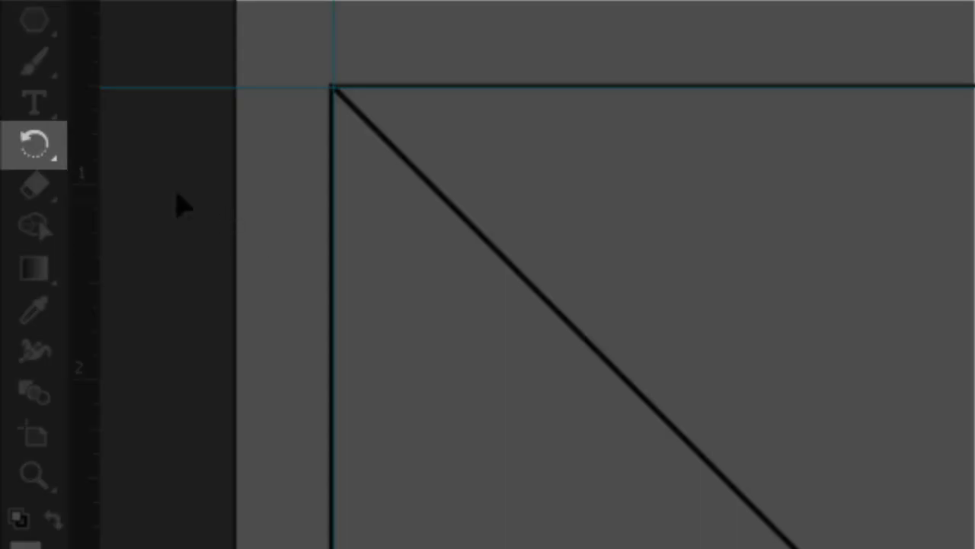
# Use the Shear Tool to shear the white rectangle -45° on the vertical axis.
pyautogui.click(47, 152)
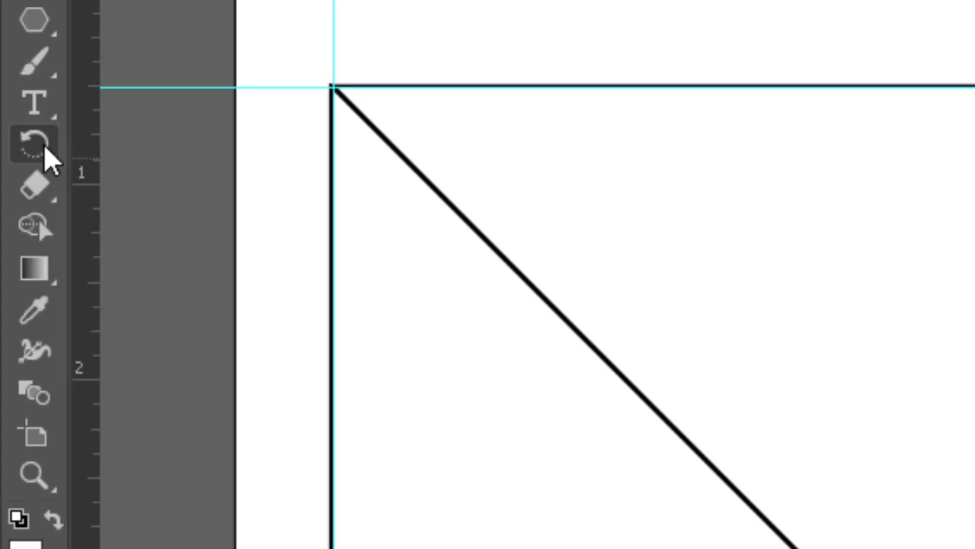
pyautogui.click(47, 152)
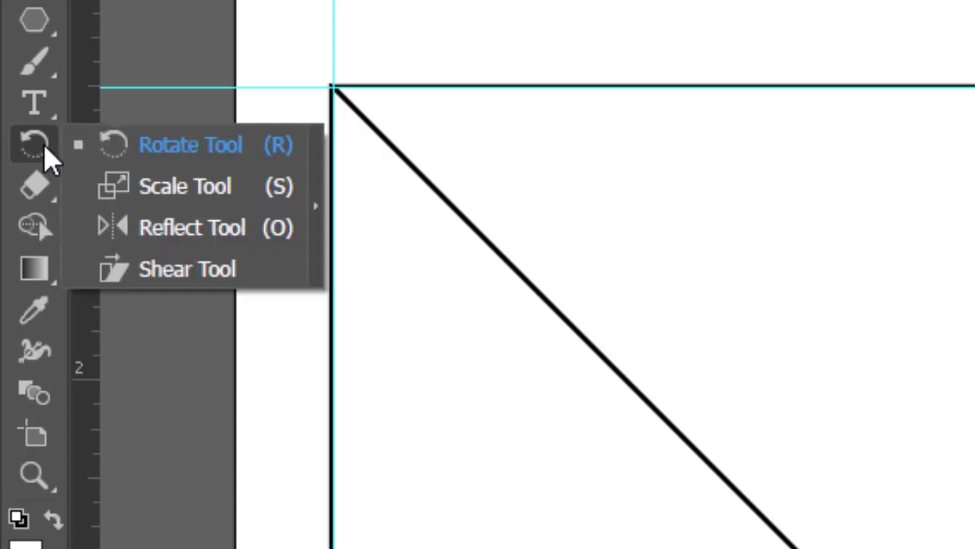
pyautogui.click(124, 273)
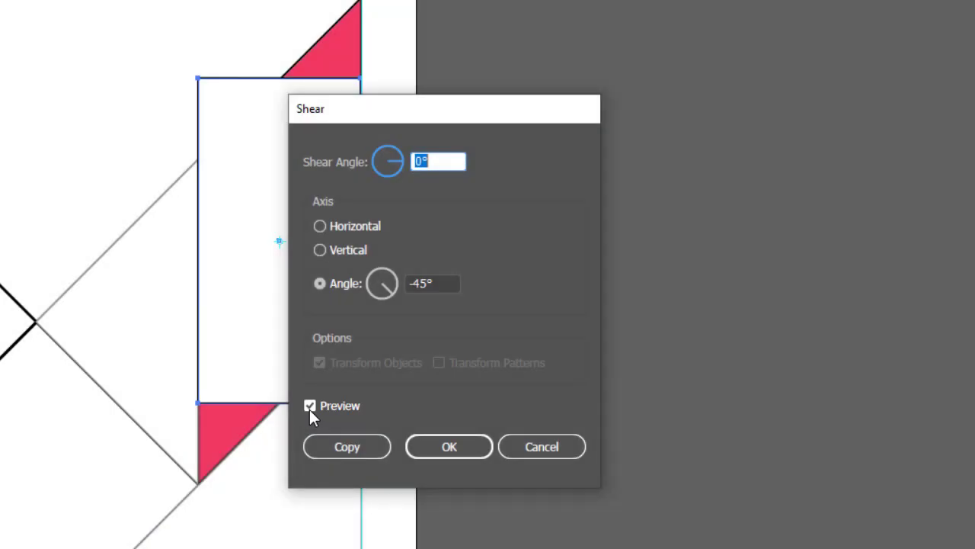
pyautogui.click(421, 161)
pyautogui.moveTo(426, 161); pyautogui.dragTo(413, 160)
pyautogui.write('-45')
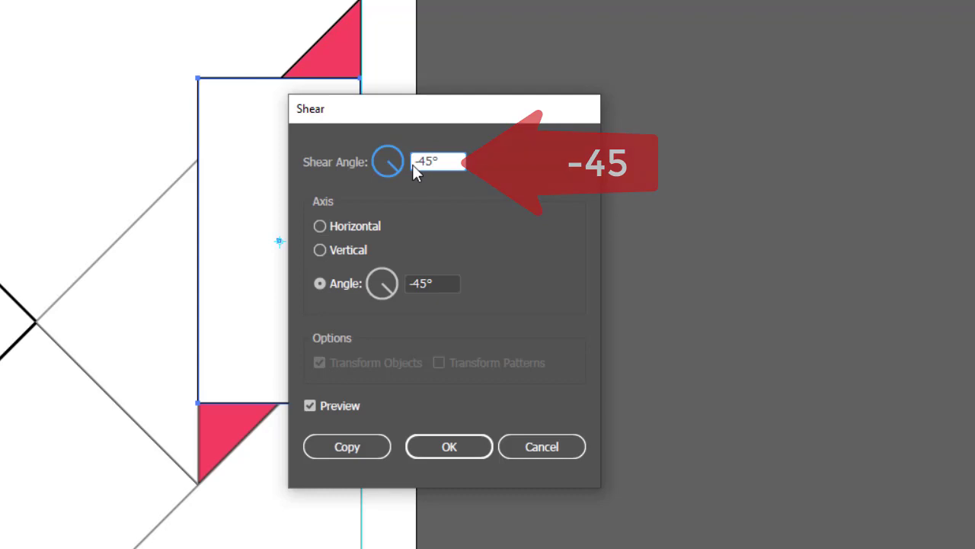
pyautogui.click(320, 249)
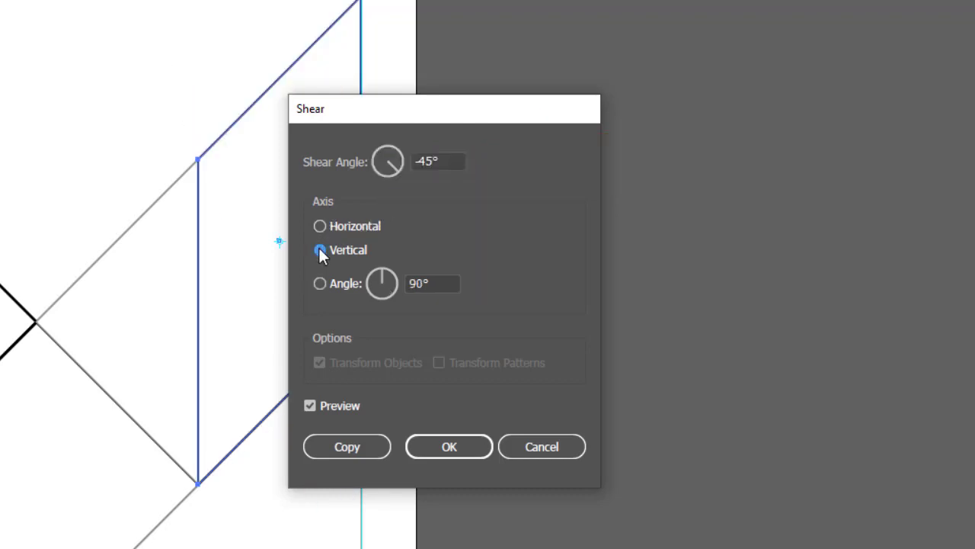